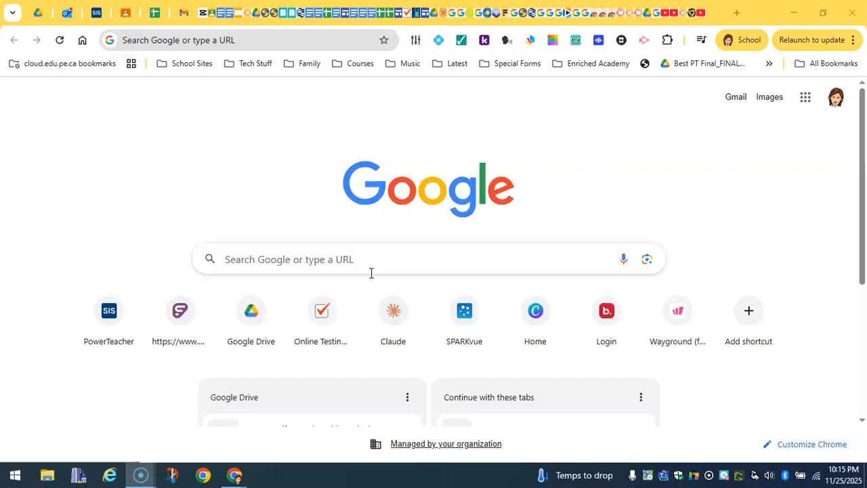
# Search Google for "screencastify" and open the official Screencastify website.
pyautogui.click(300, 261)
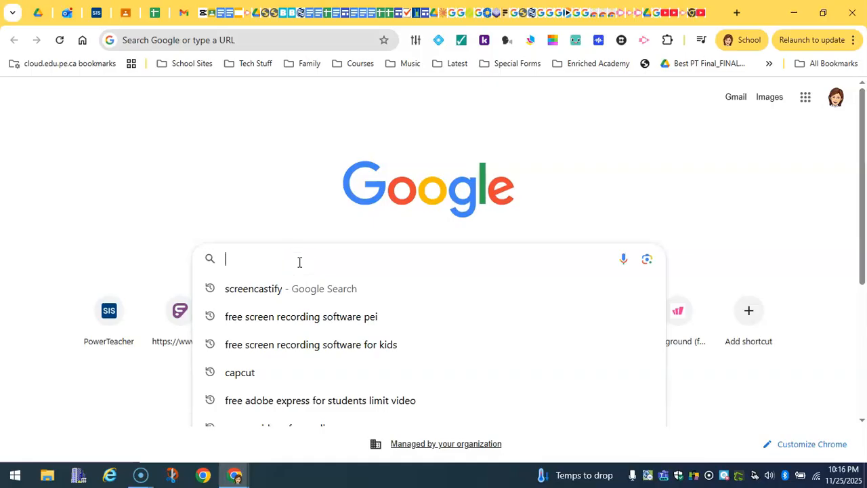
pyautogui.write('screen')
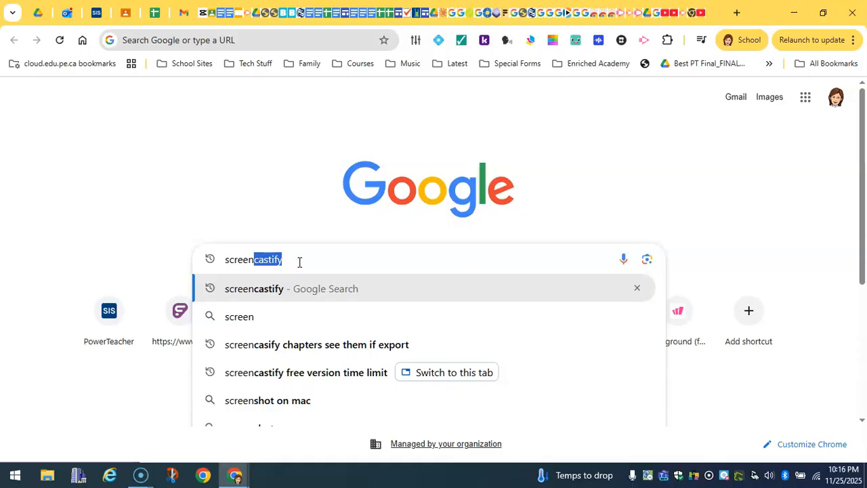
pyautogui.write('castify')
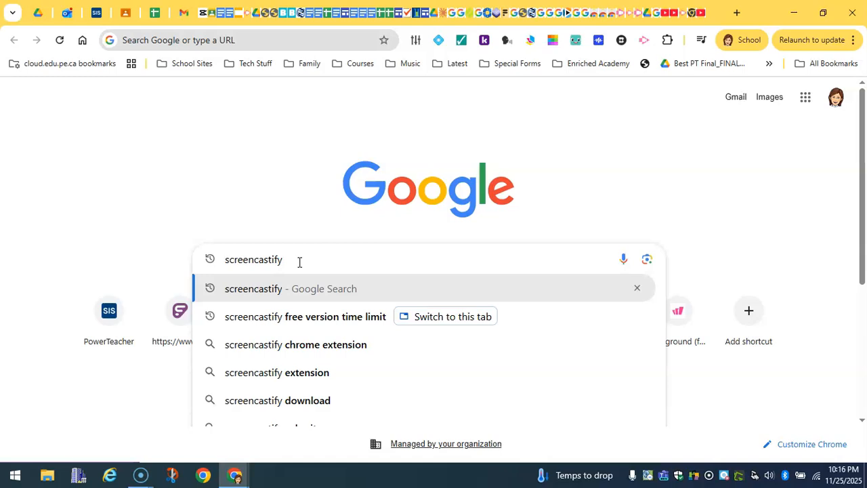
pyautogui.press('Return')
pyautogui.click(298, 248)
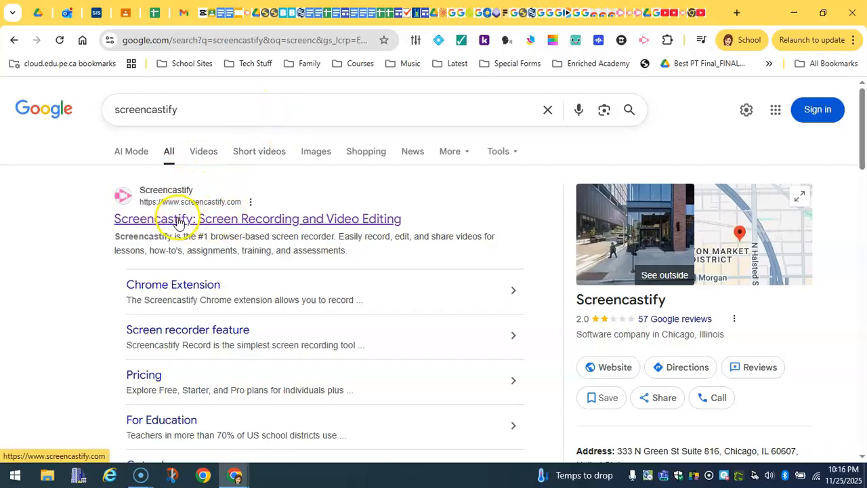
pyautogui.click(210, 220)
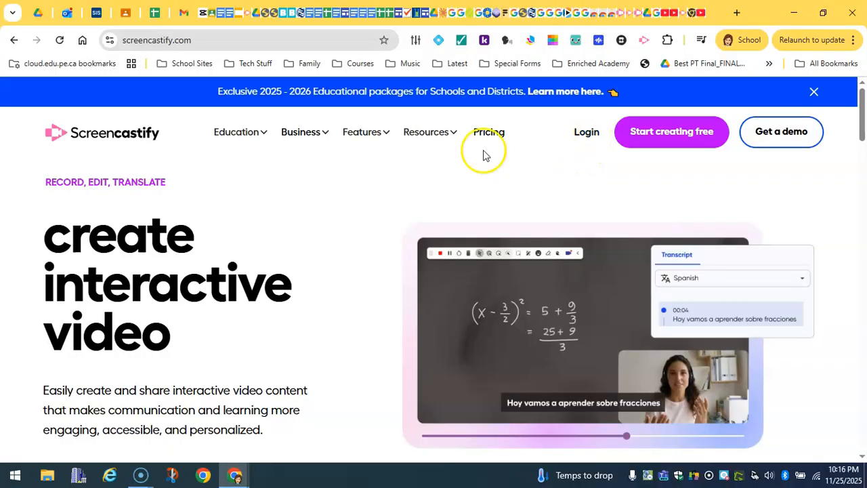
# Log in to Screencastify with the school Google account.
pyautogui.click(584, 135)
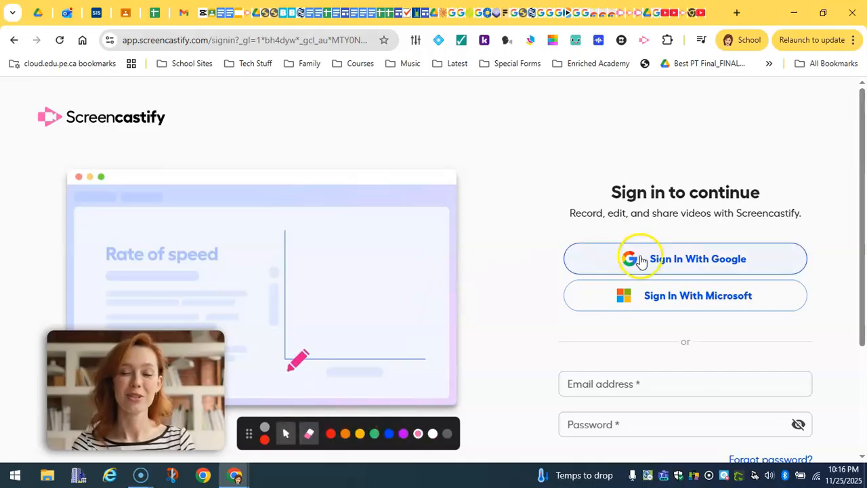
pyautogui.click(646, 264)
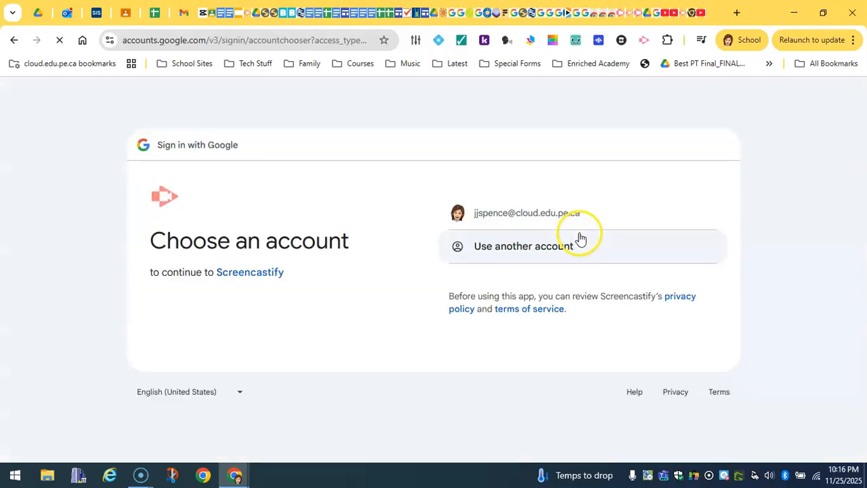
pyautogui.click(535, 216)
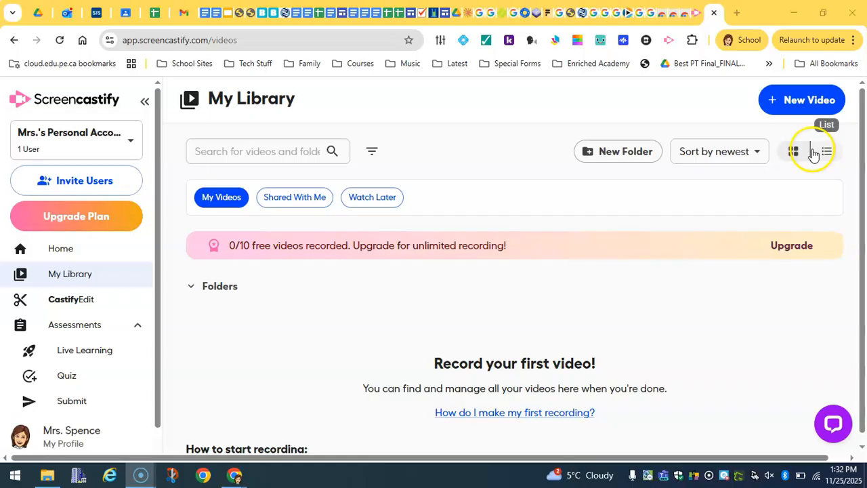
# Open the recorder for a new video, choose full-screen capture, and open the microphone access setup.
pyautogui.click(796, 108)
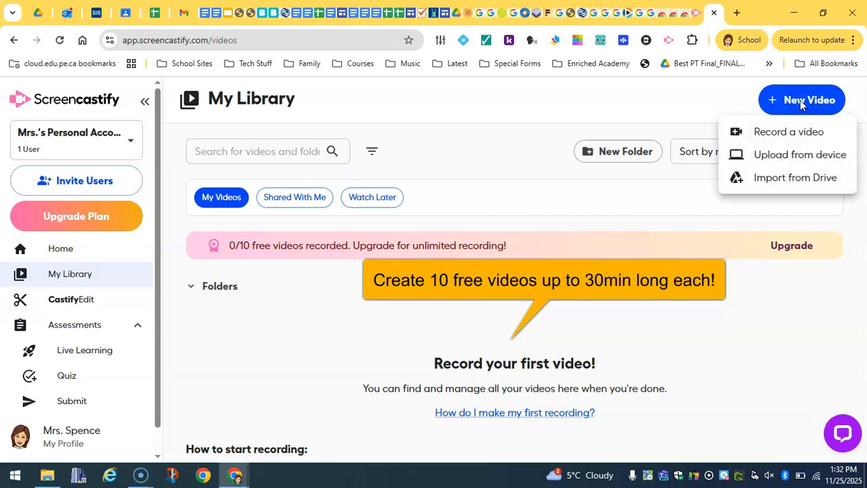
pyautogui.click(790, 141)
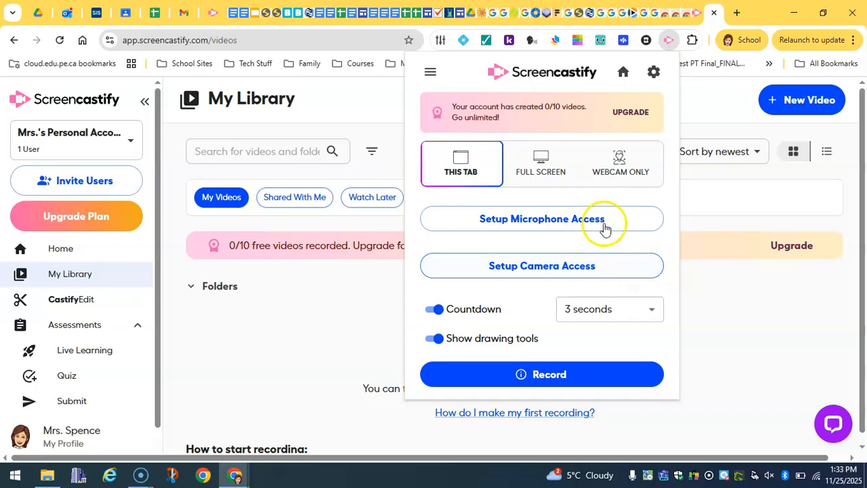
pyautogui.click(549, 186)
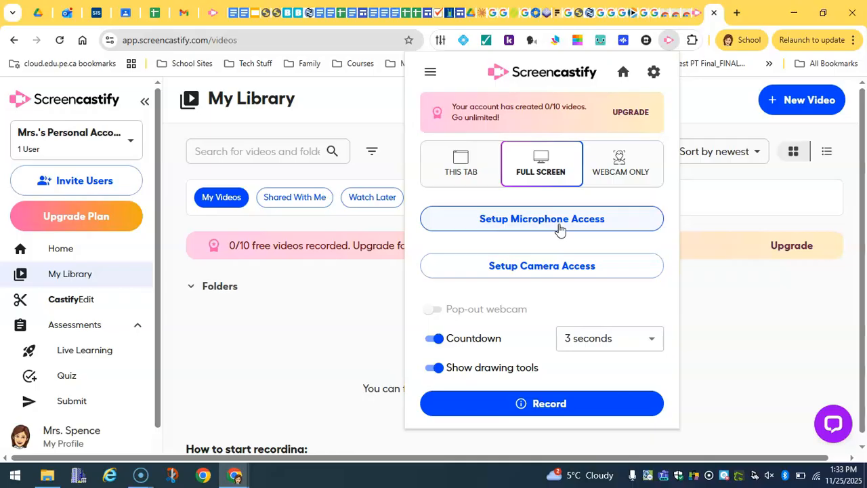
pyautogui.click(558, 227)
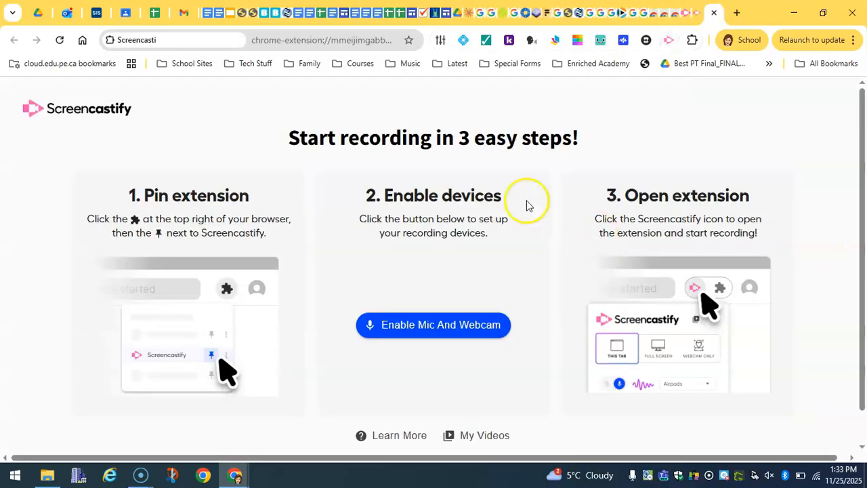
# Enable the mic and webcam for Screencastify, checking the camera choice and allowing access while visiting the site.
pyautogui.click(451, 334)
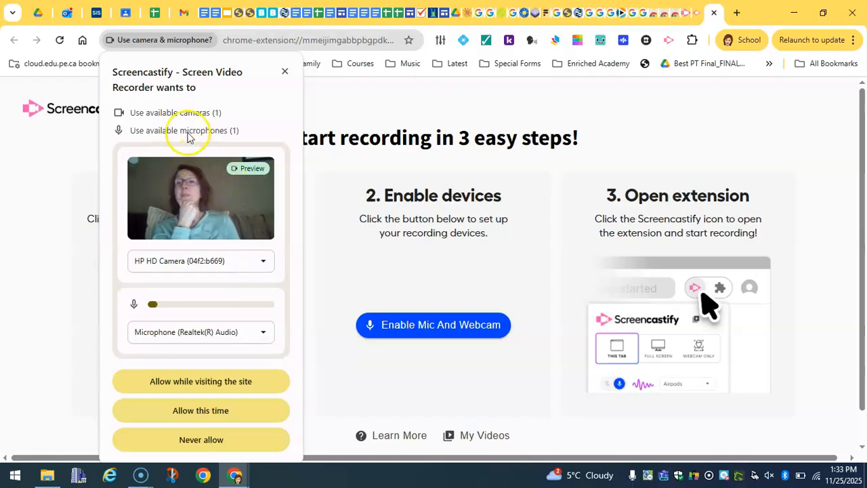
pyautogui.click(262, 265)
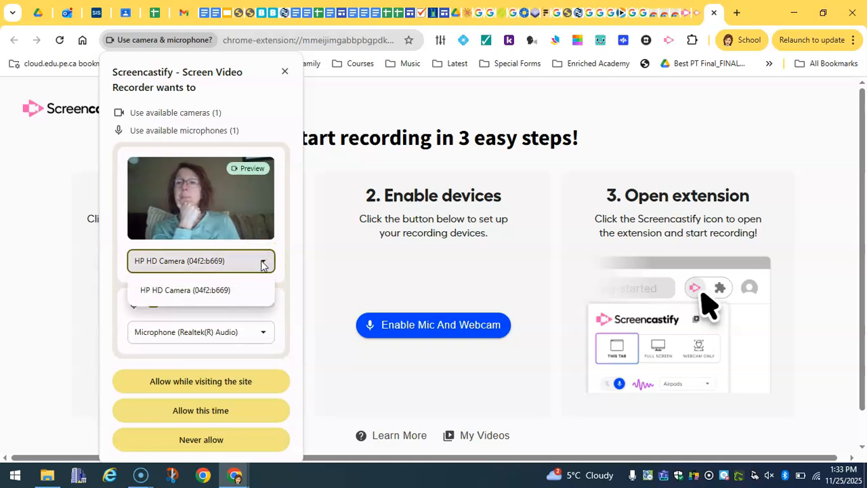
pyautogui.click(262, 264)
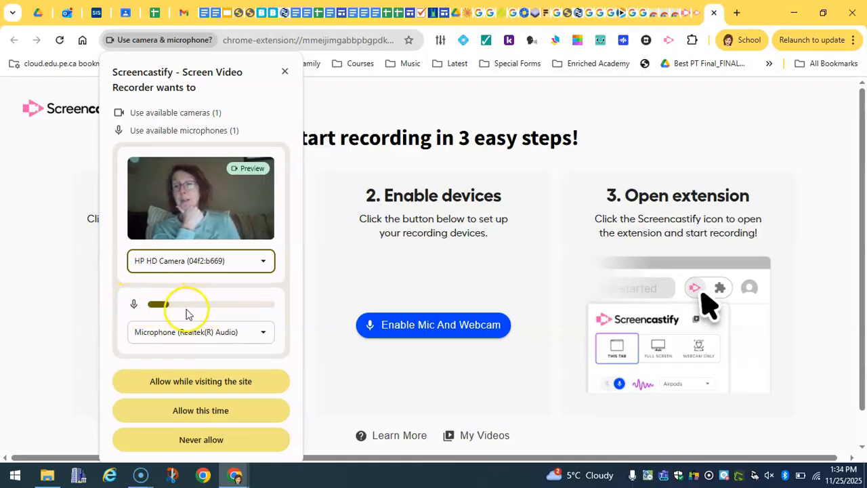
pyautogui.click(248, 388)
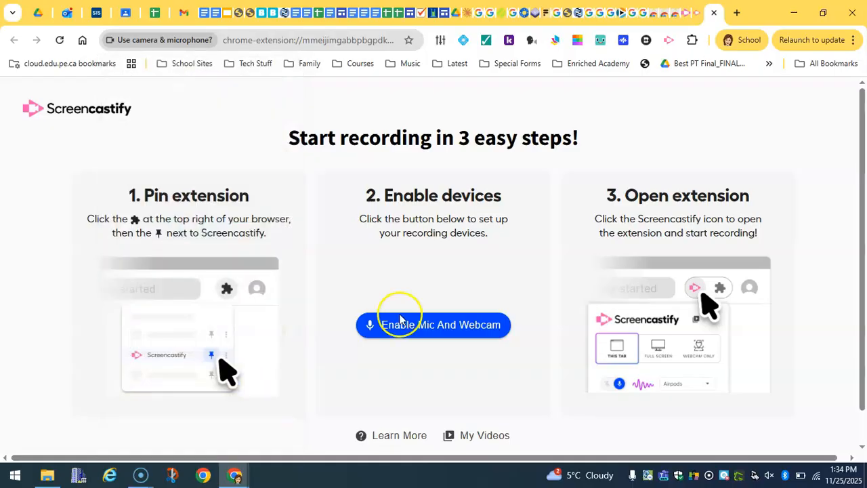
pyautogui.click(438, 317)
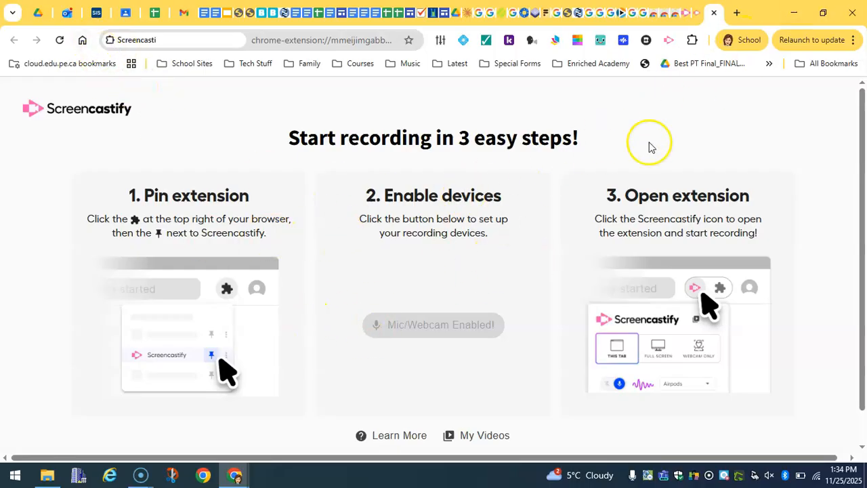
# Return to My Library and reopen the recorder for a new video in full-screen mode.
pyautogui.click(697, 19)
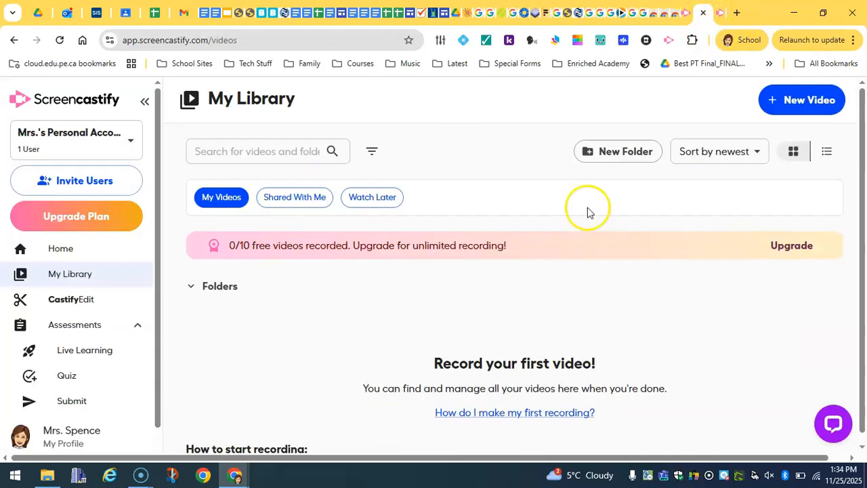
pyautogui.click(799, 102)
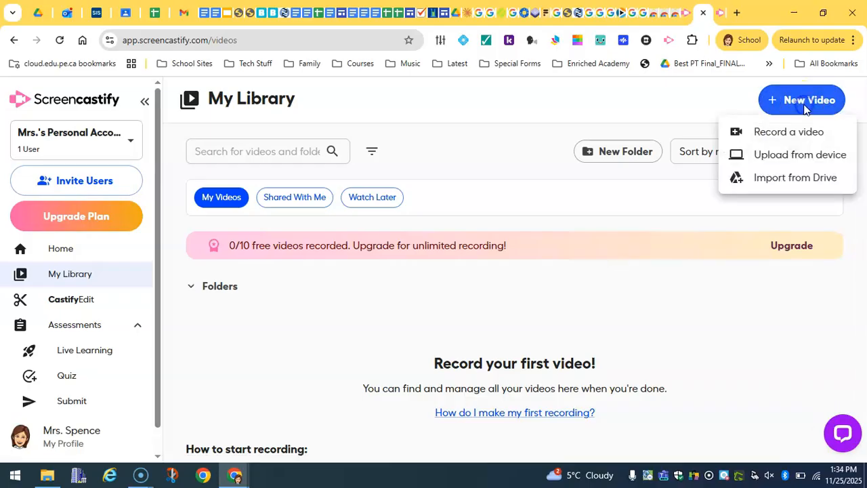
pyautogui.click(760, 132)
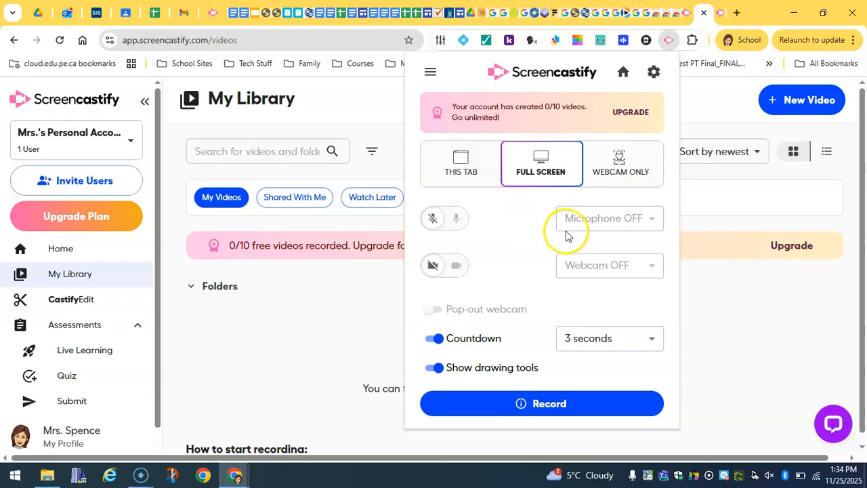
pyautogui.click(543, 167)
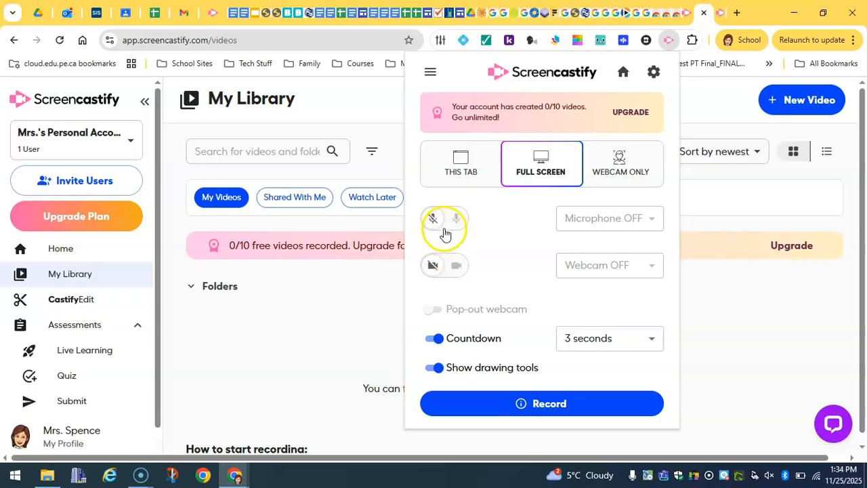
# Turn on the microphone using Microphone (Realtek(R) Audio) and choose a 3-second countdown.
pyautogui.click(454, 223)
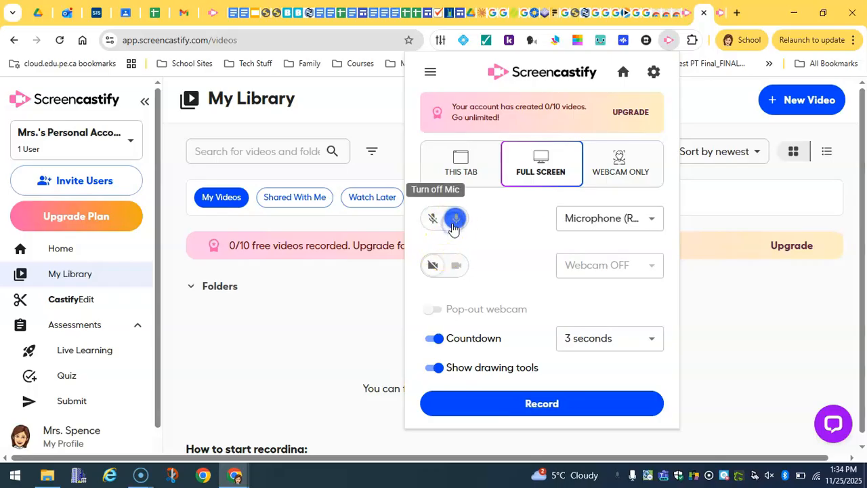
pyautogui.click(647, 219)
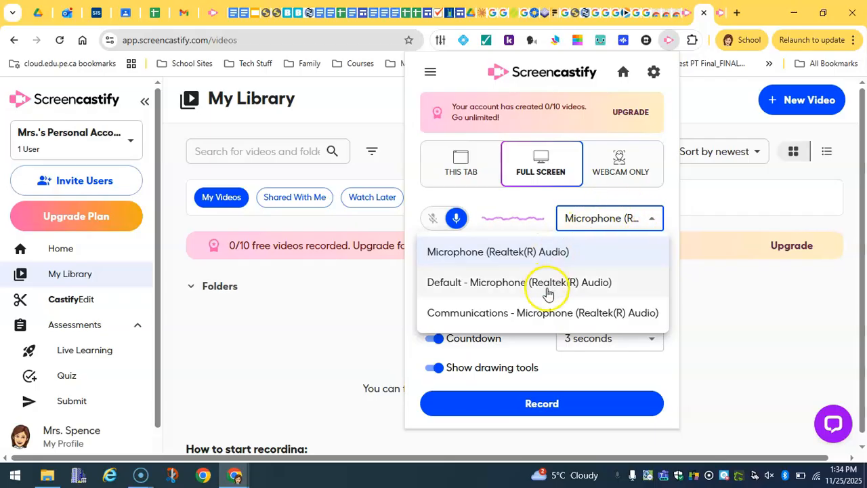
pyautogui.click(567, 256)
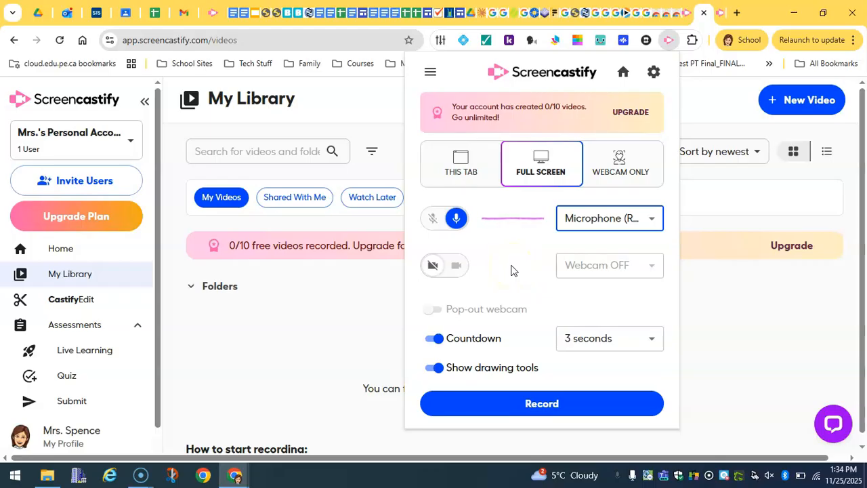
pyautogui.click(649, 342)
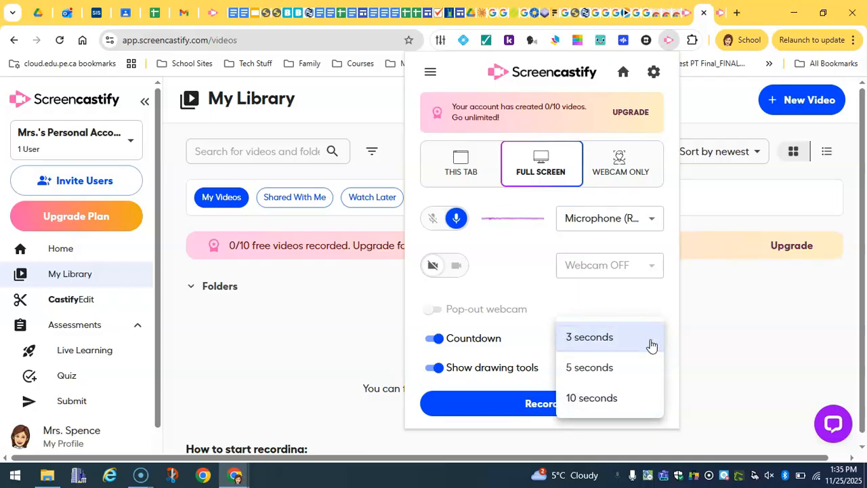
pyautogui.click(650, 343)
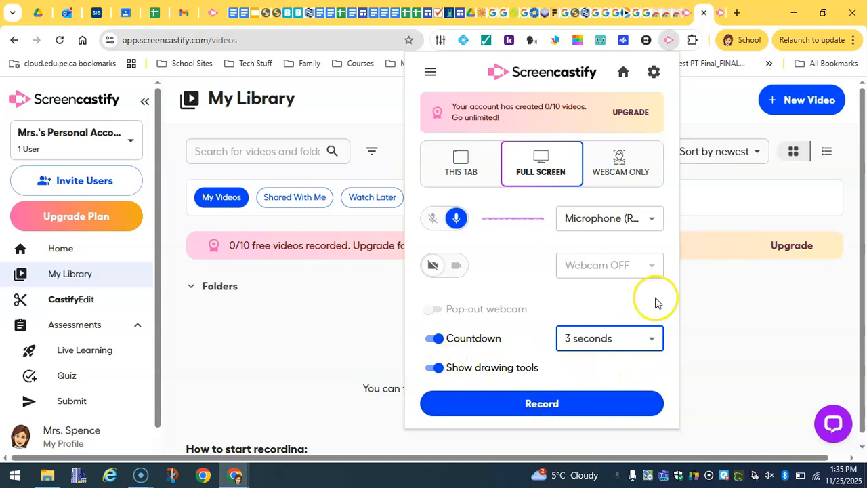
# Start the recording and choose to share the entire screen with system audio.
pyautogui.click(561, 407)
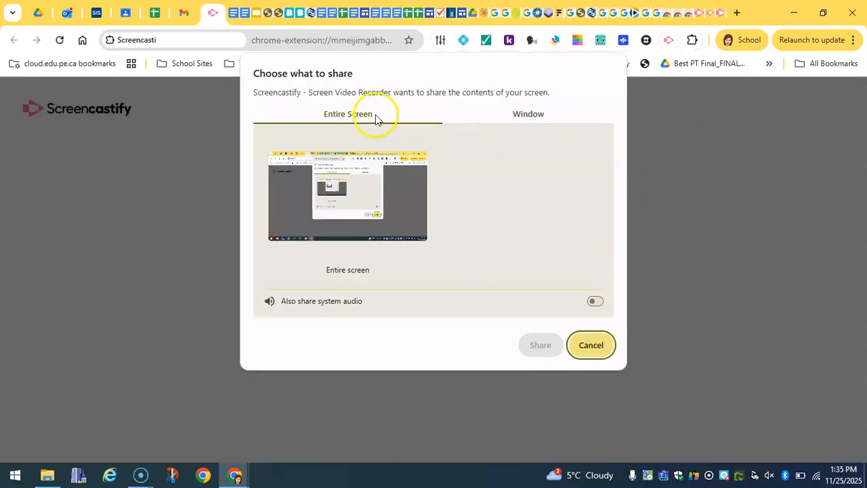
pyautogui.click(364, 213)
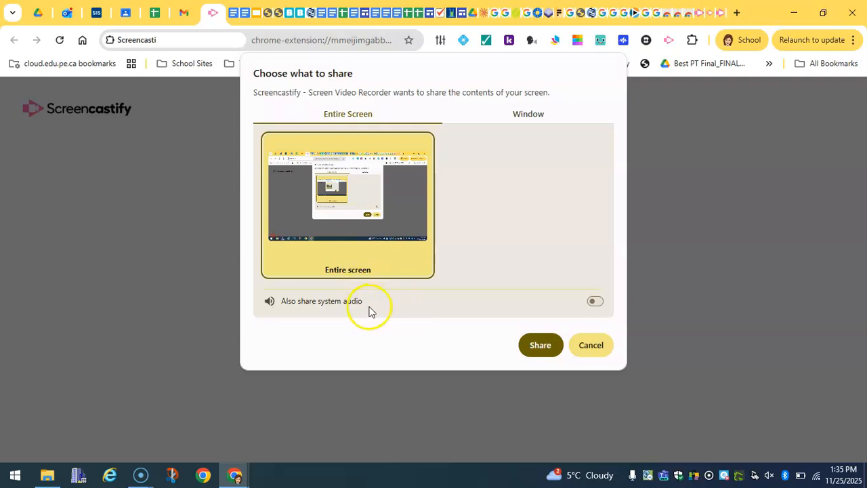
pyautogui.click(596, 302)
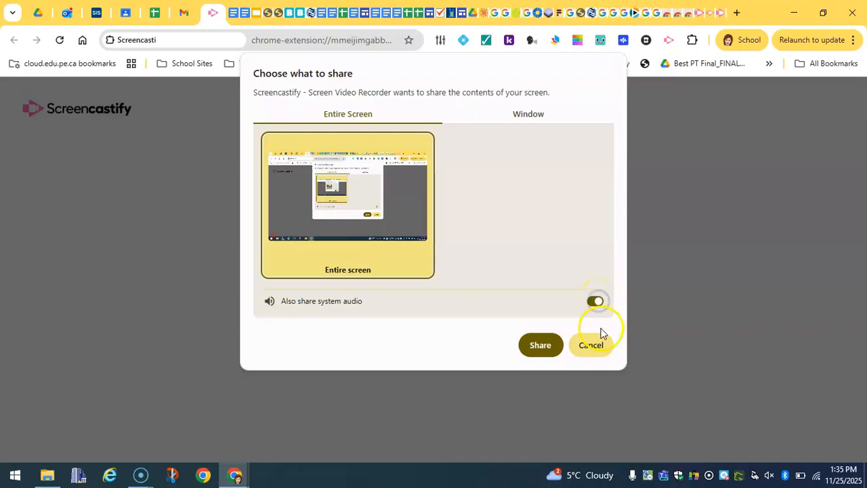
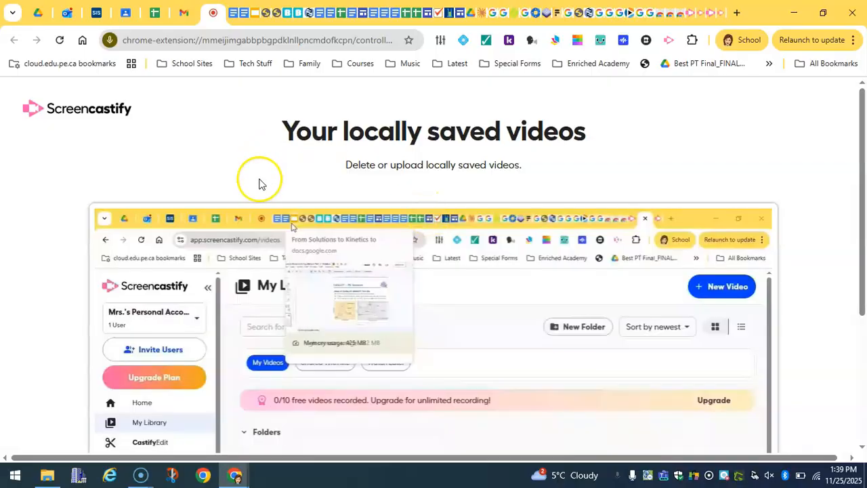
# Look over the finished screen recording, its playback controls and the options on its video page.
pyautogui.scroll(-2, 363, 278)
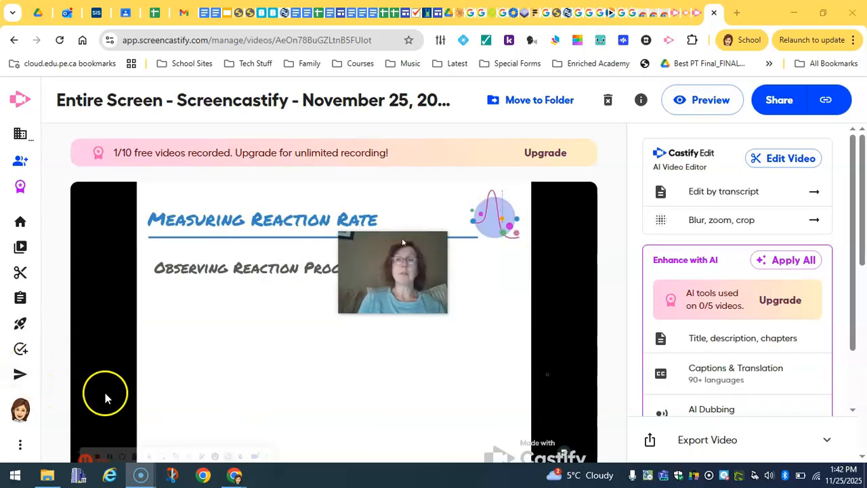
pyautogui.scroll(-1, 359, 282)
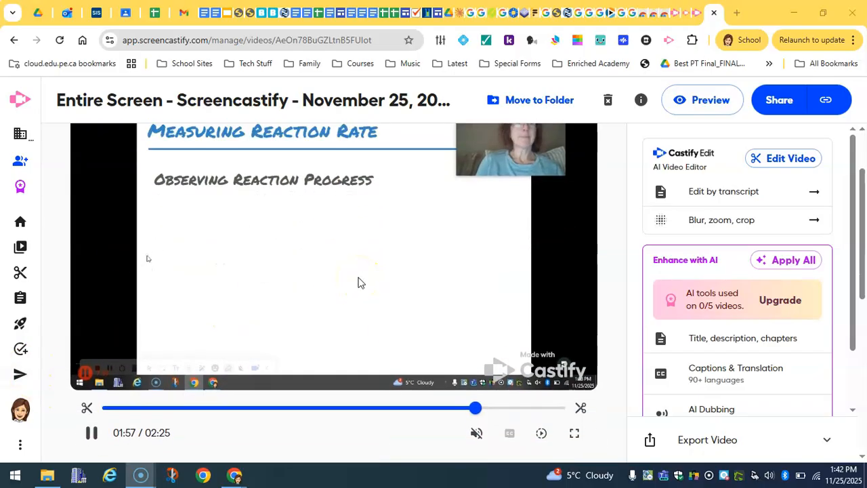
pyautogui.scroll(1, 359, 282)
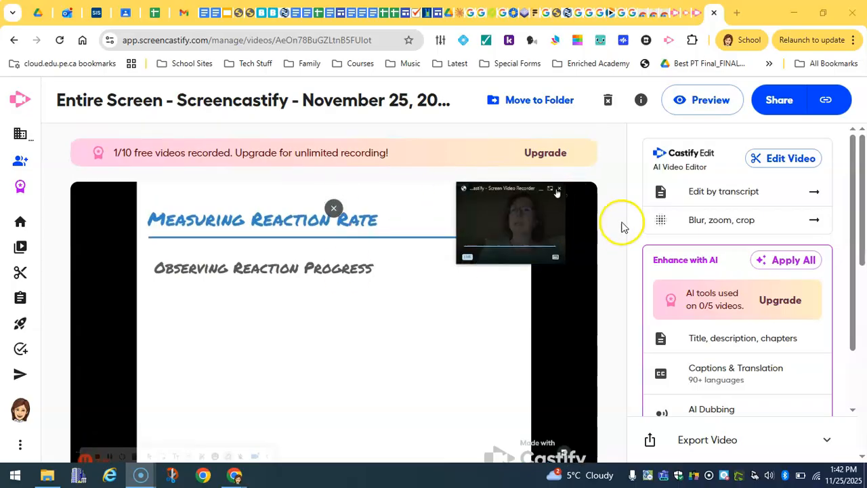
pyautogui.scroll(-1, 302, 349)
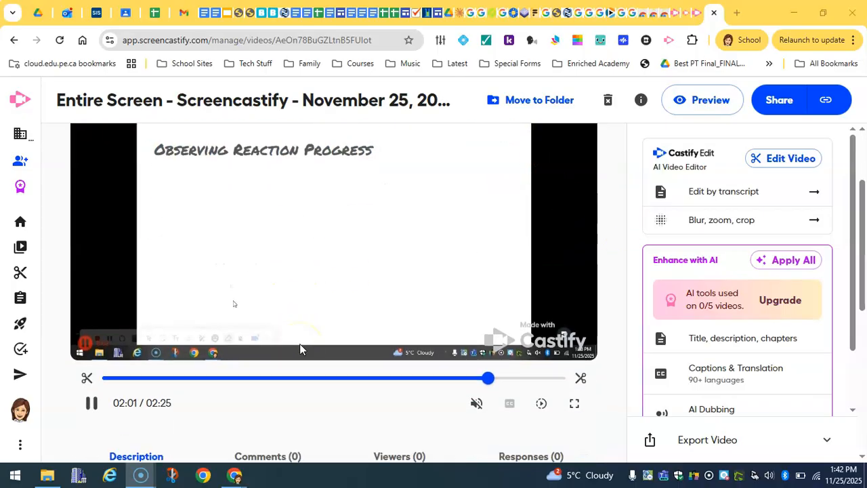
pyautogui.scroll(1, 301, 349)
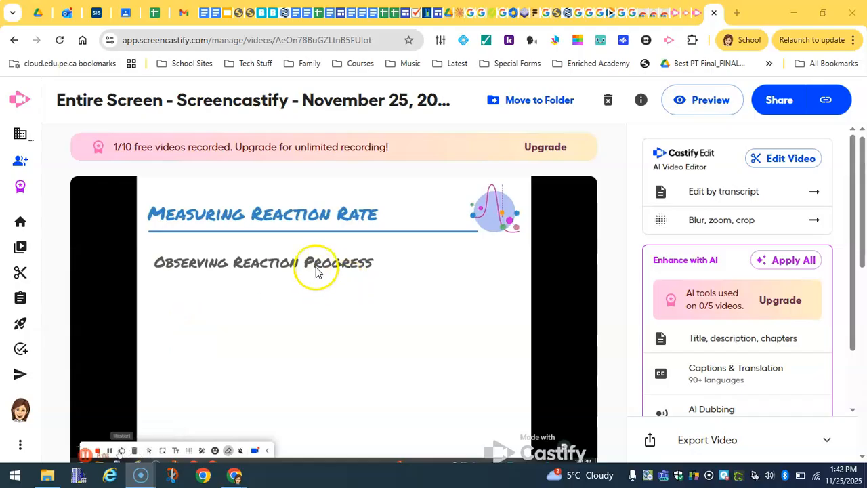
# Open the finished screen recording in the Castify video editor.
pyautogui.scroll(-1, 449, 231)
pyautogui.scroll(-1, 449, 231)
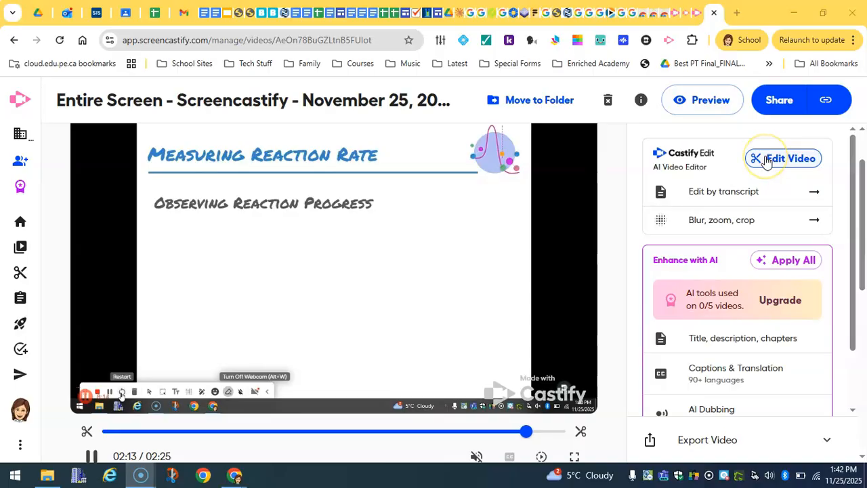
pyautogui.click(767, 161)
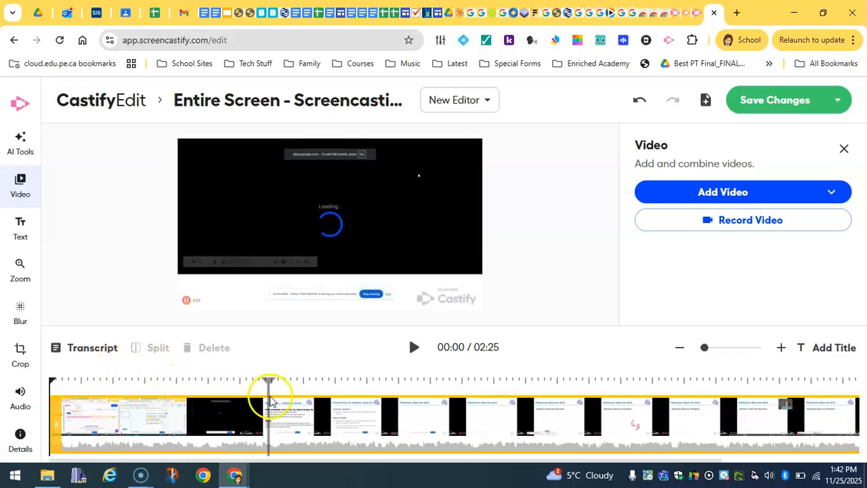
# Play the recording from 00:50 and split the clip at 00:54.
pyautogui.click(295, 396)
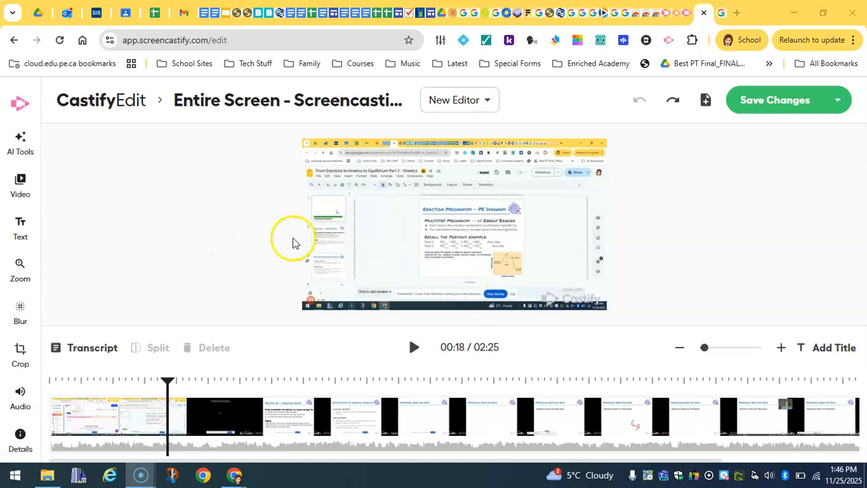
pyautogui.click(115, 426)
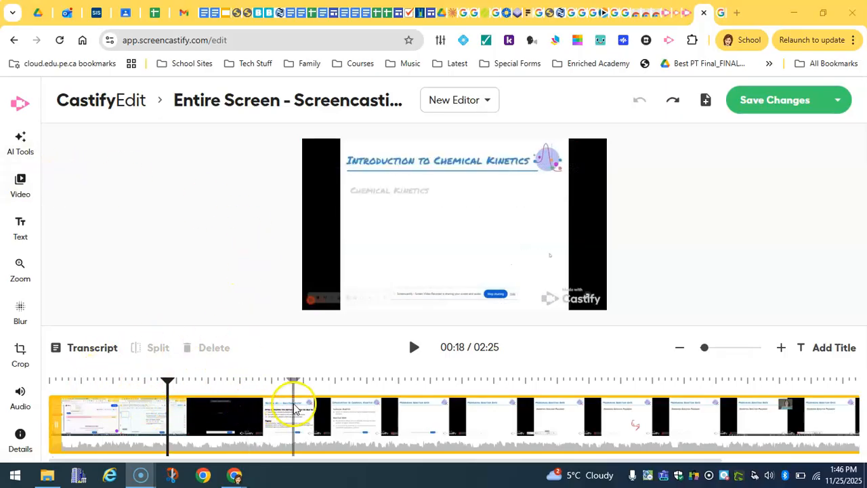
pyautogui.click(370, 414)
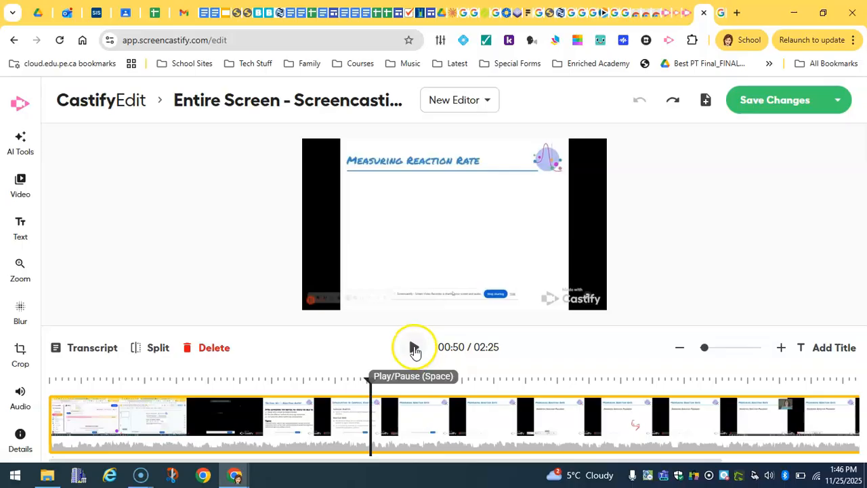
pyautogui.click(415, 348)
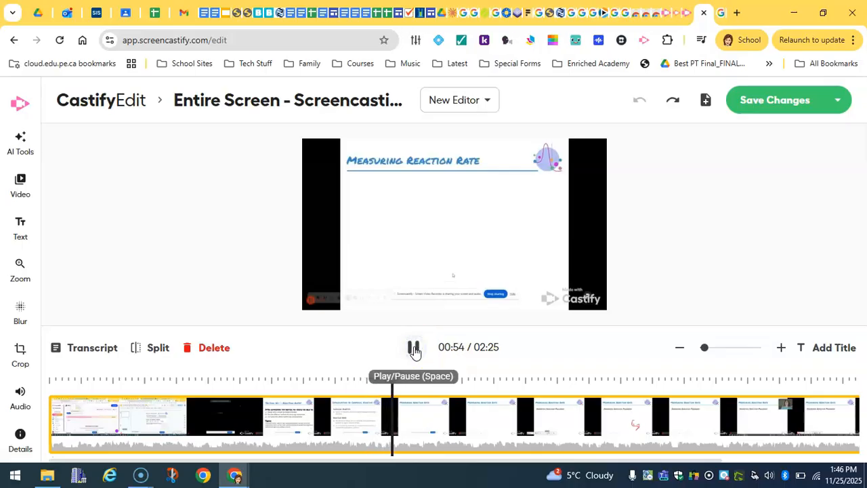
pyautogui.click(415, 348)
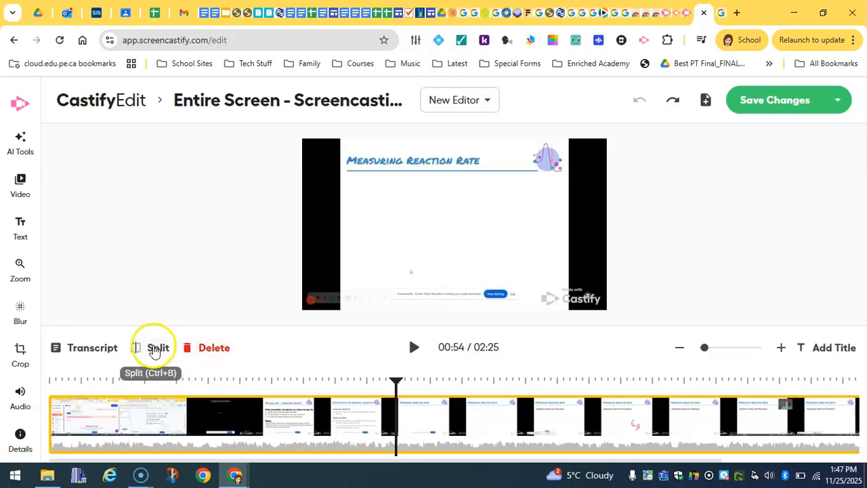
pyautogui.click(154, 348)
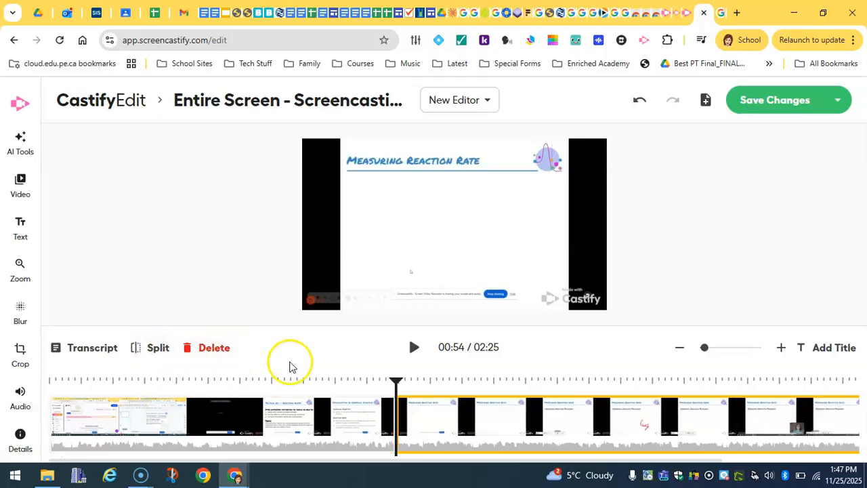
# Split the remaining part of the recording again at 01:00.
pyautogui.click(175, 409)
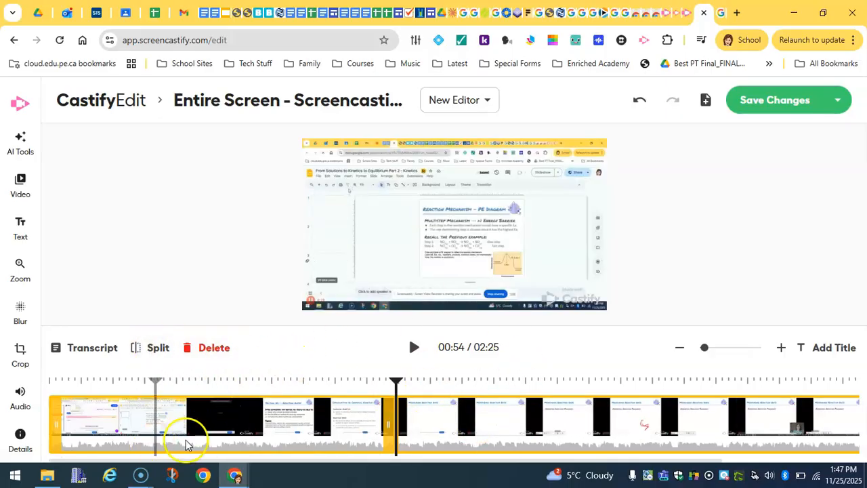
pyautogui.click(248, 453)
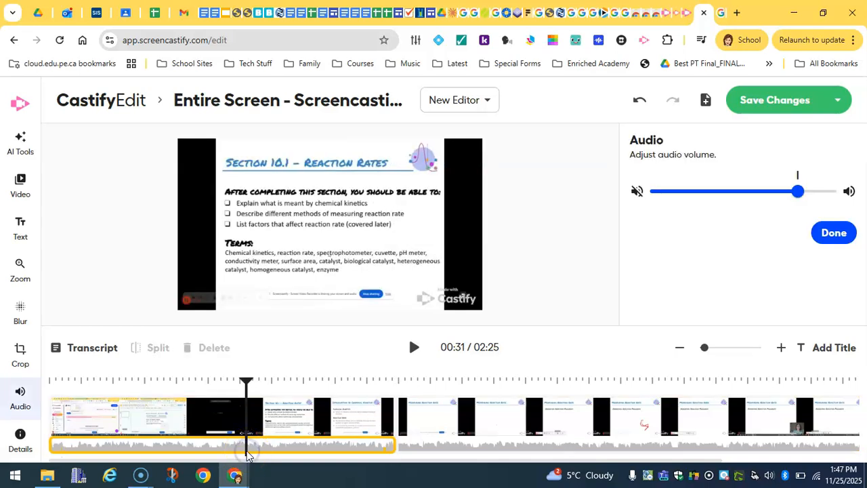
pyautogui.click(281, 406)
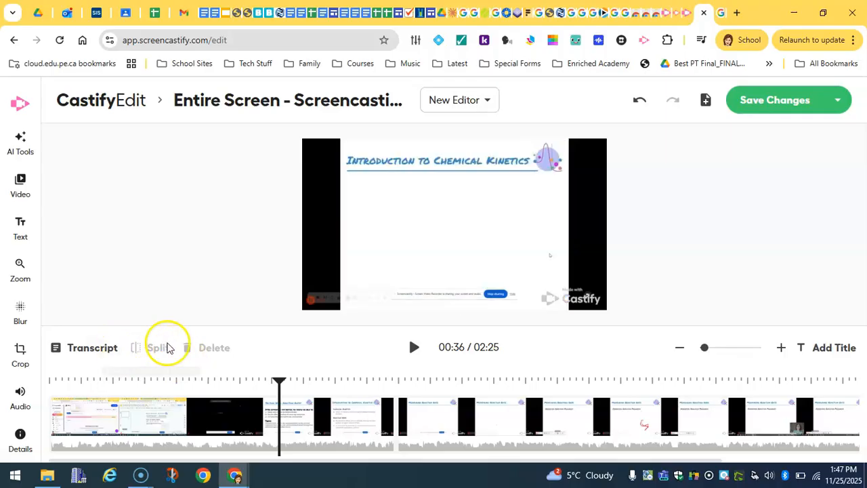
pyautogui.click(236, 412)
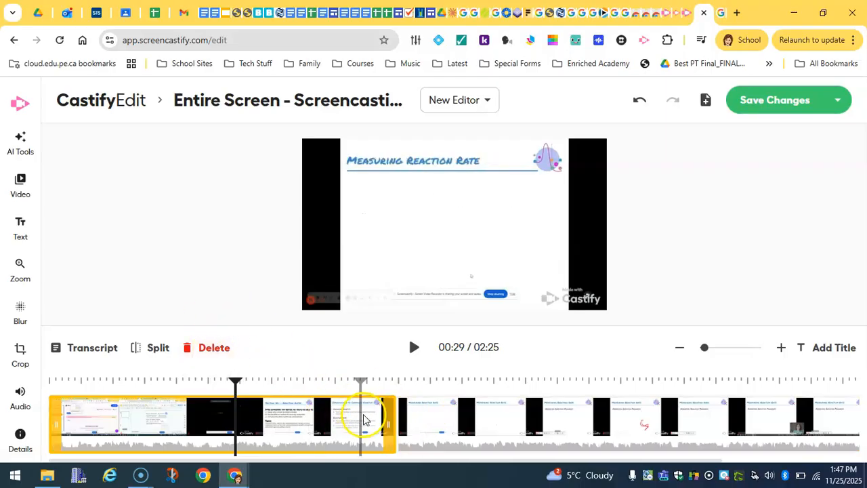
pyautogui.click(431, 415)
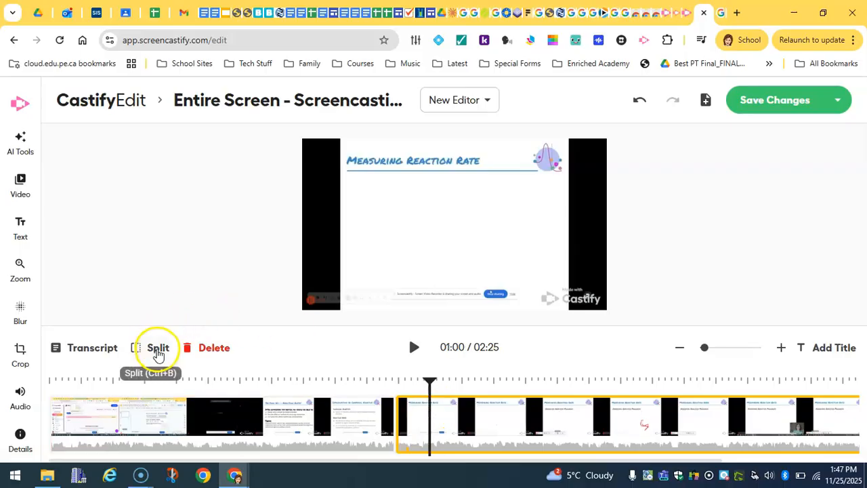
pyautogui.click(158, 349)
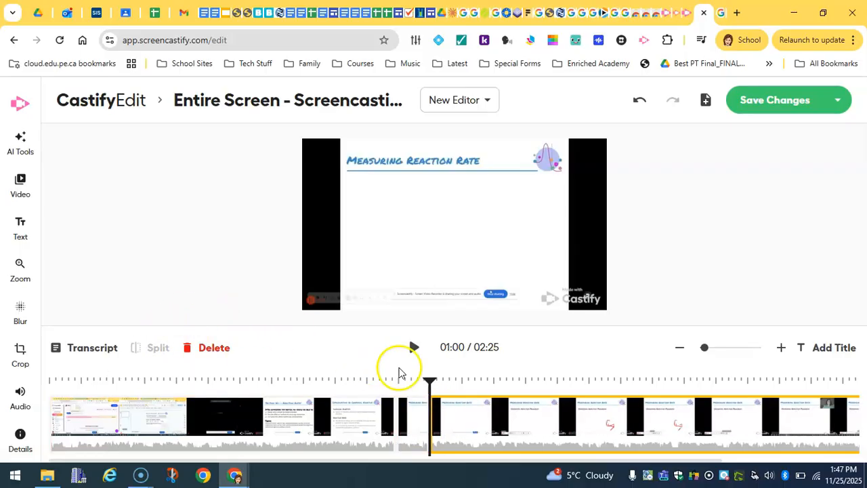
# Select the short segment between the two cuts, and undo both splits.
pyautogui.click(415, 410)
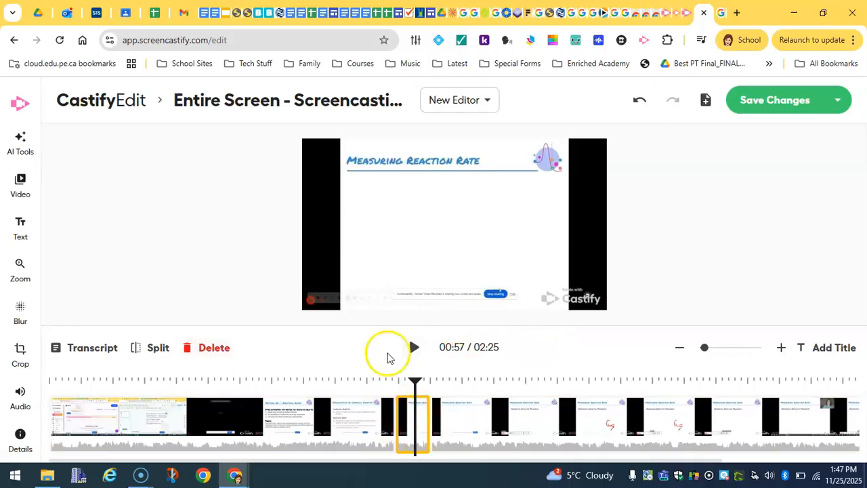
pyautogui.click(639, 107)
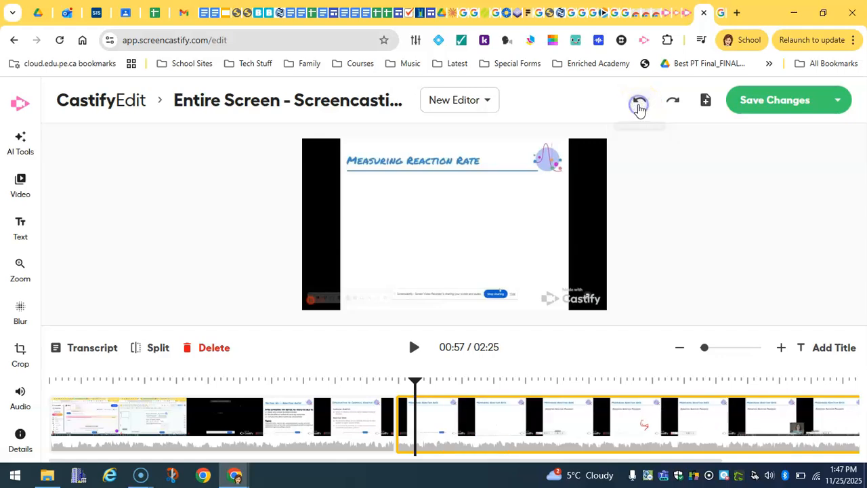
pyautogui.click(639, 107)
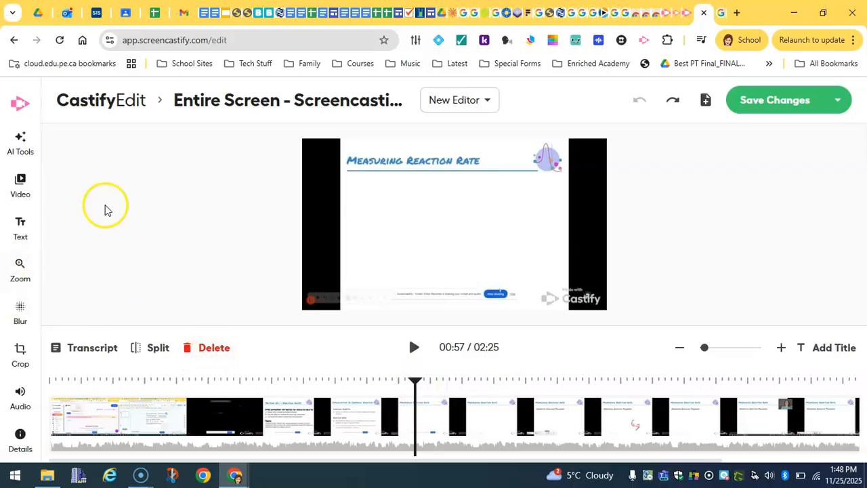
# Choose to add another video to the project by importing it from Google Drive.
pyautogui.click(21, 190)
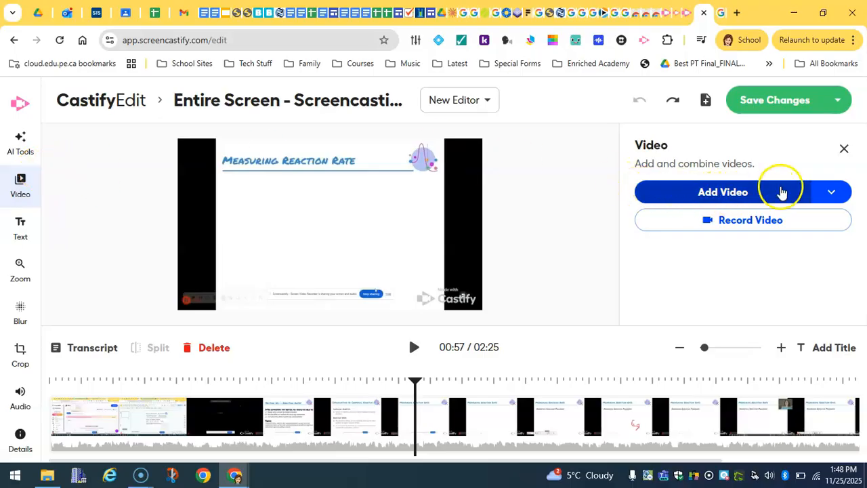
pyautogui.click(829, 194)
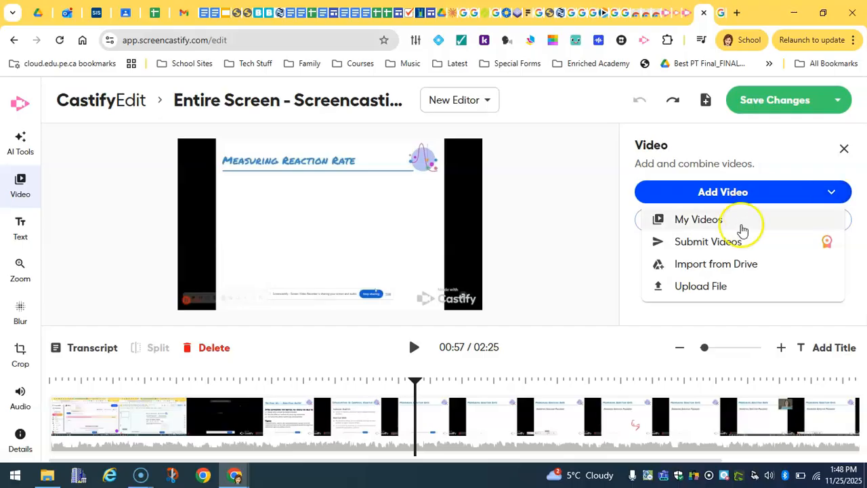
pyautogui.click(729, 275)
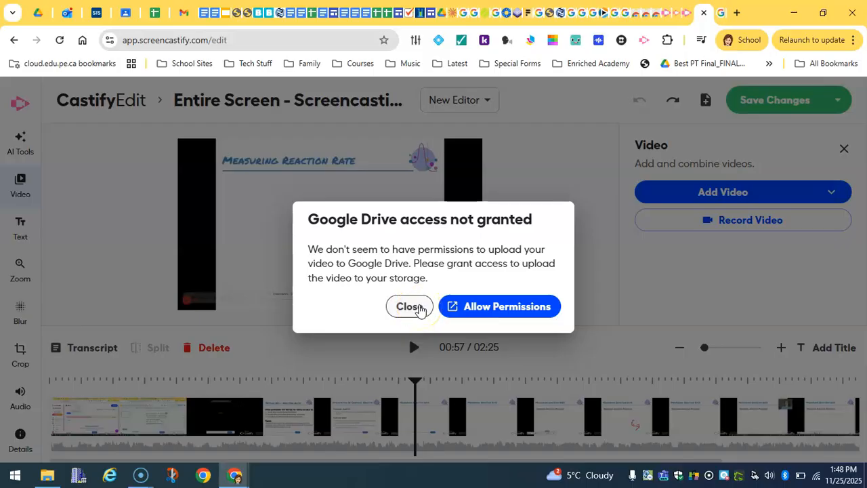
# Grant Screencastify permission to see and download Google Drive files, using the signed-in Google account.
pyautogui.click(472, 311)
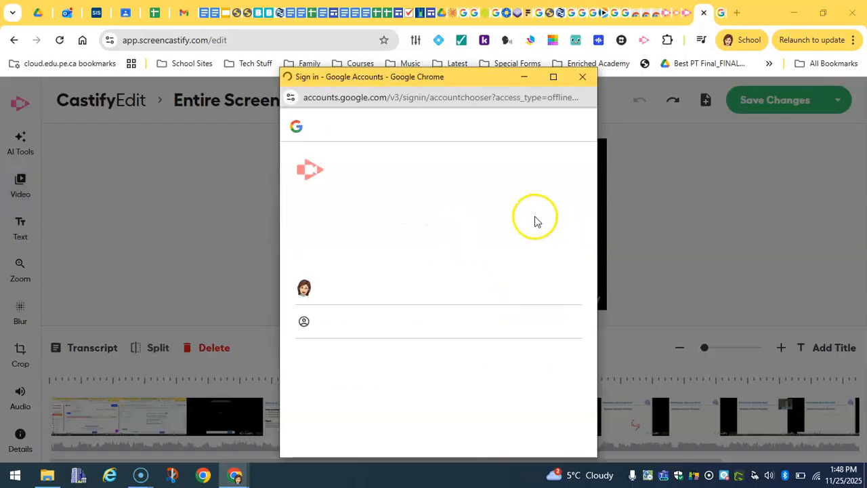
pyautogui.click(408, 296)
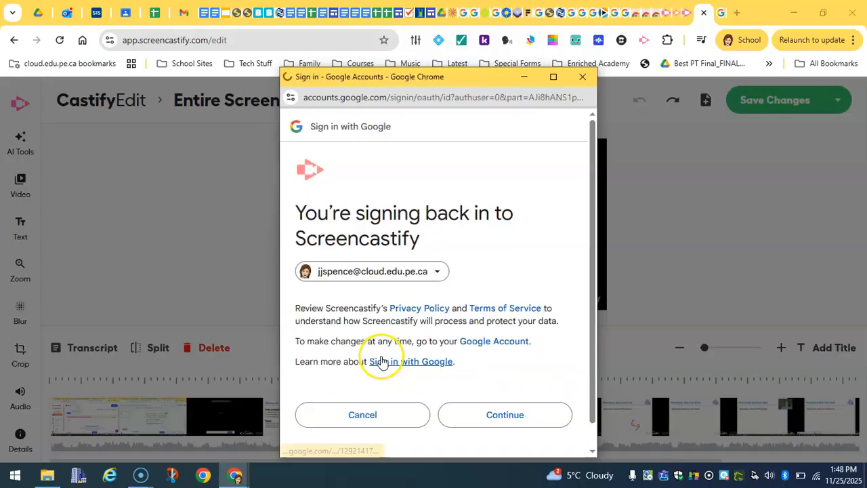
pyautogui.click(487, 413)
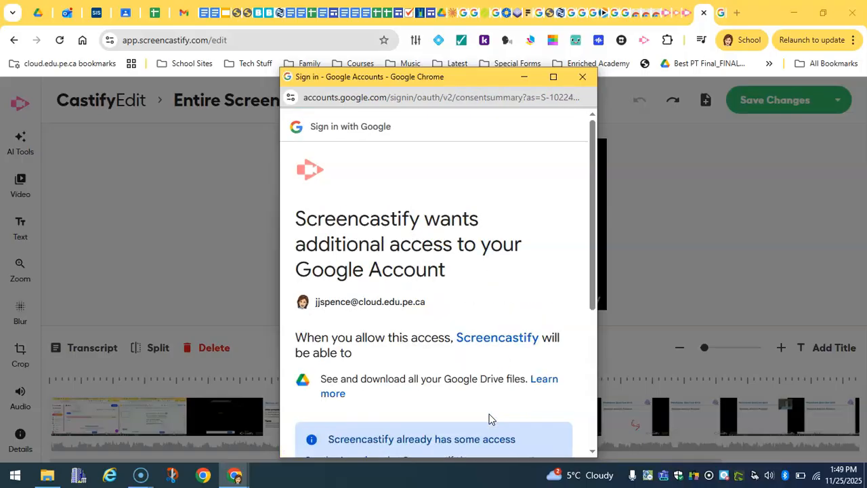
pyautogui.scroll(-5, 475, 325)
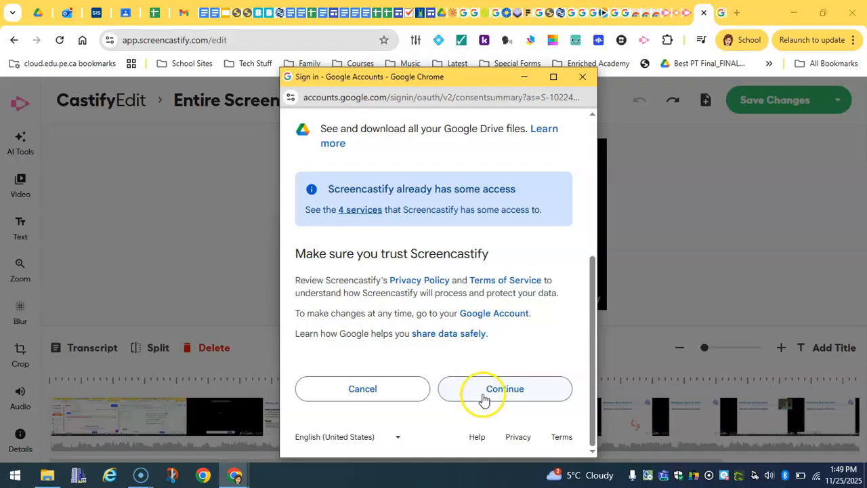
pyautogui.click(484, 399)
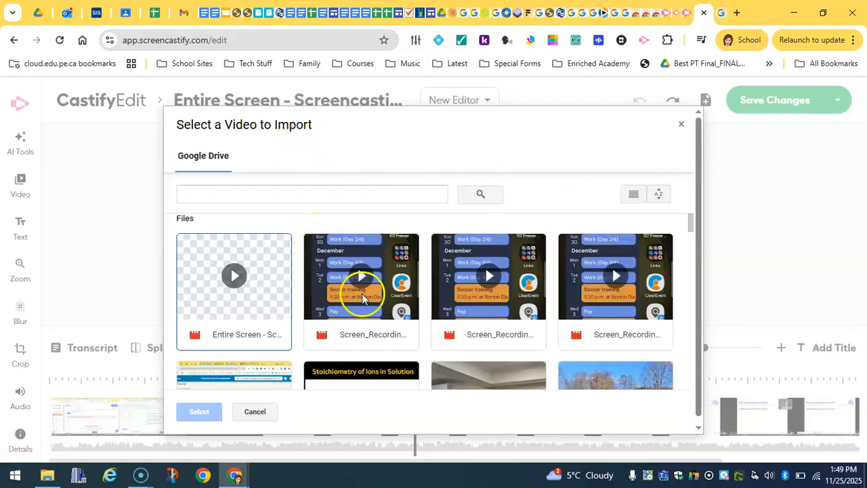
# Import the first Screen_Recording phone video from Google Drive into the project.
pyautogui.click(385, 308)
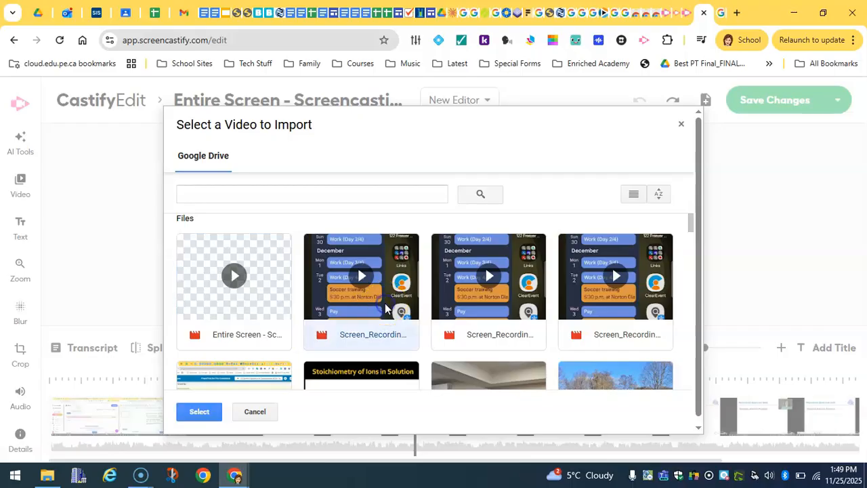
pyautogui.click(331, 299)
pyautogui.click(198, 411)
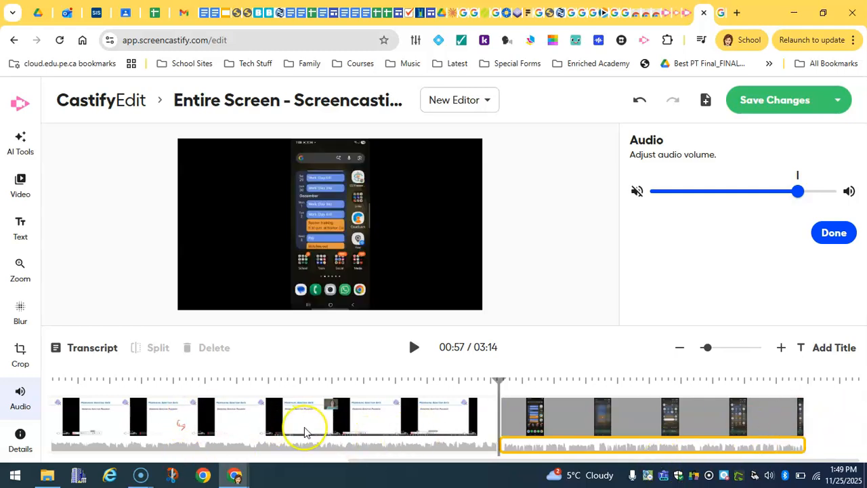
# Move the imported phone clip to the start of the timeline, ahead of the lesson recording, and preview it at 00:27.
pyautogui.hscroll(-6, 304, 431)
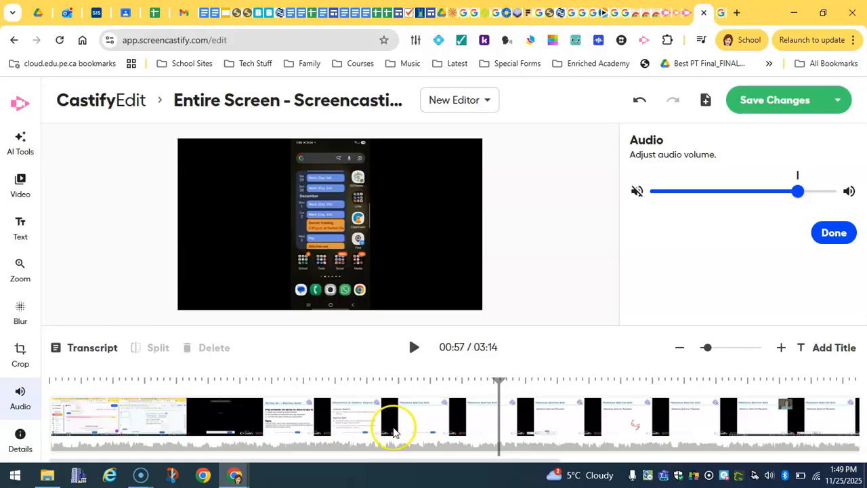
pyautogui.hscroll(6, 727, 402)
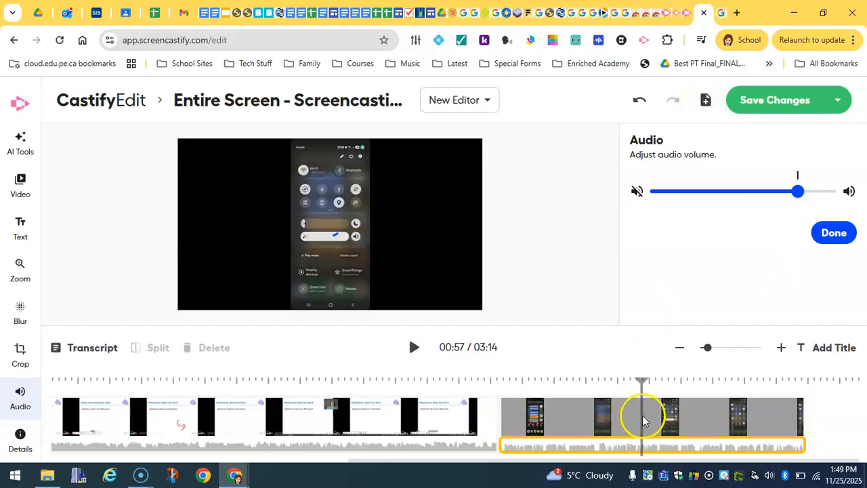
pyautogui.click(610, 418)
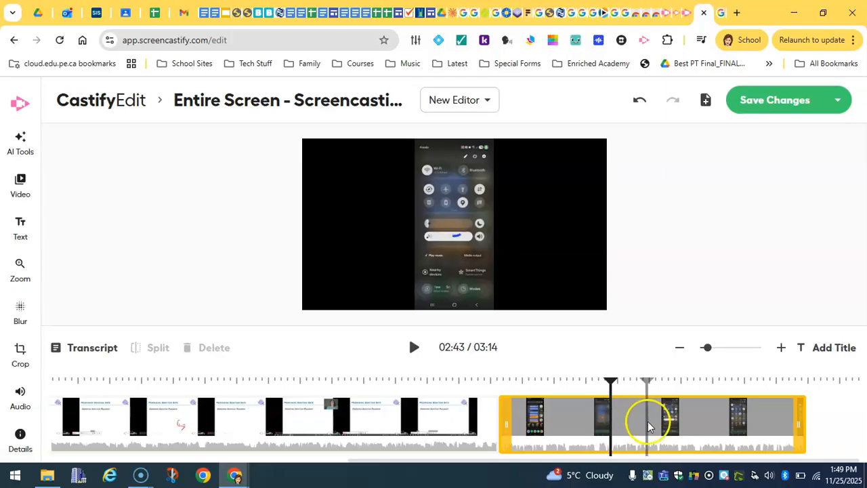
pyautogui.click(593, 428)
pyautogui.moveTo(593, 428); pyautogui.dragTo(68, 457)
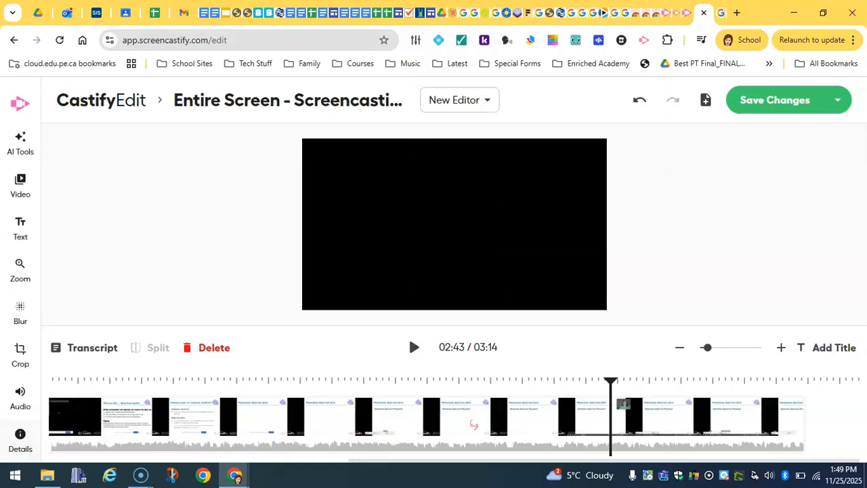
pyautogui.click(194, 447)
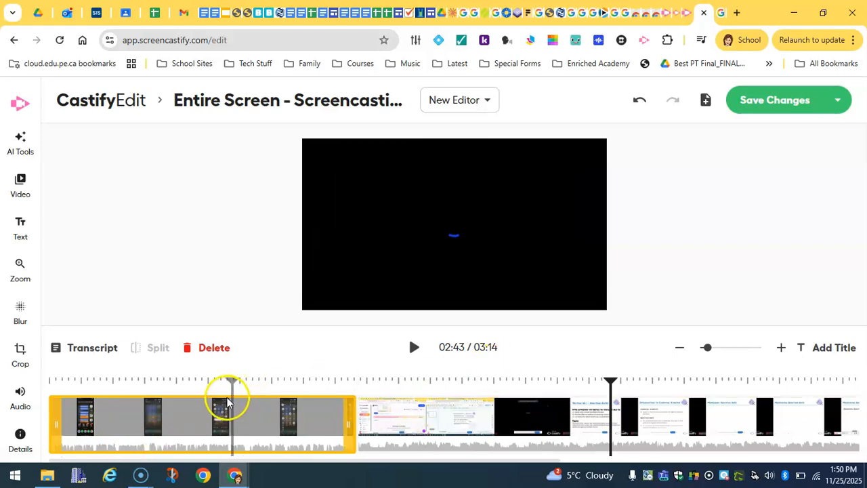
pyautogui.click(226, 401)
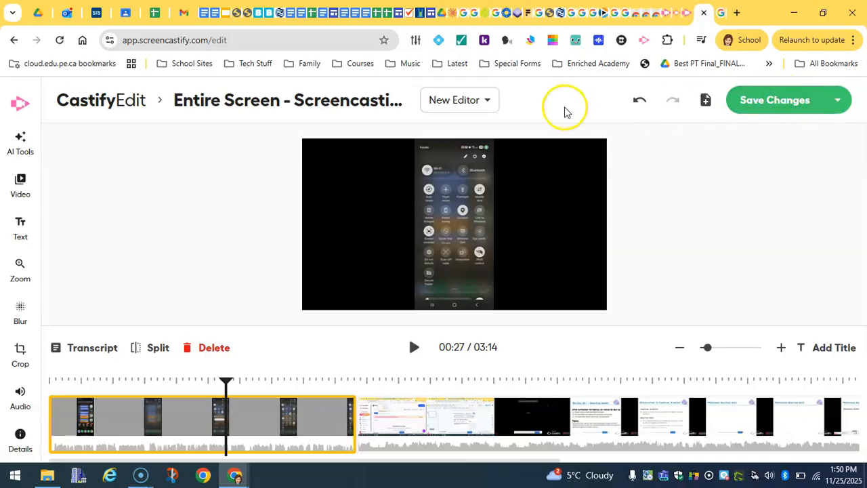
# Save the combined phone clip and lesson recording over the original video, confirming the overwrite.
pyautogui.click(837, 102)
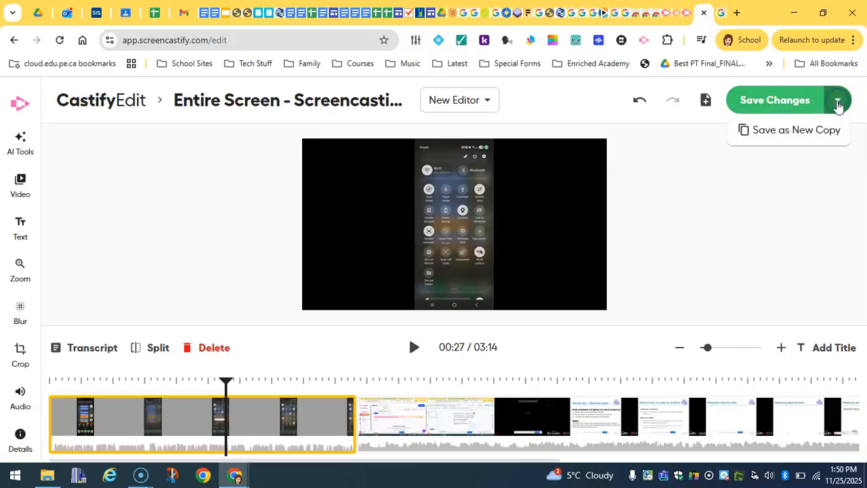
pyautogui.click(778, 133)
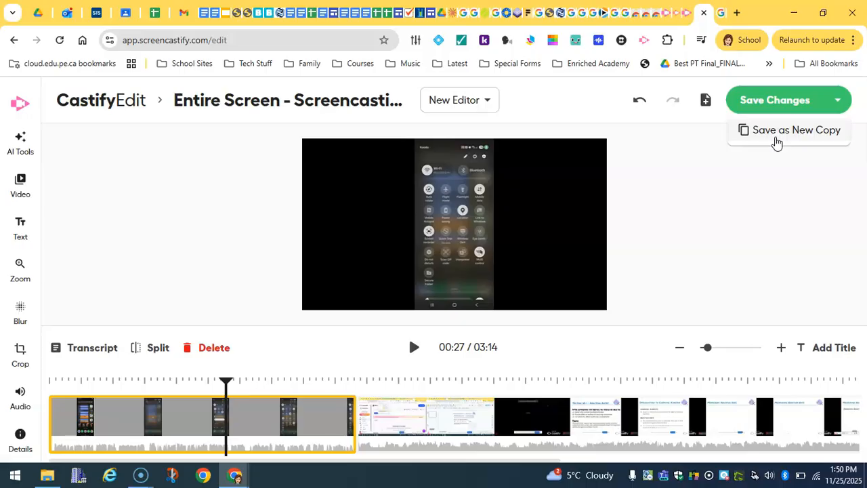
pyautogui.click(769, 102)
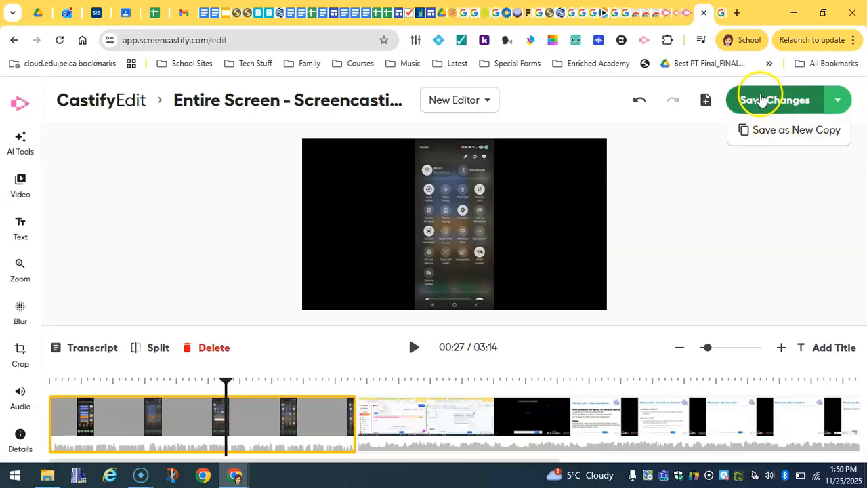
pyautogui.click(769, 110)
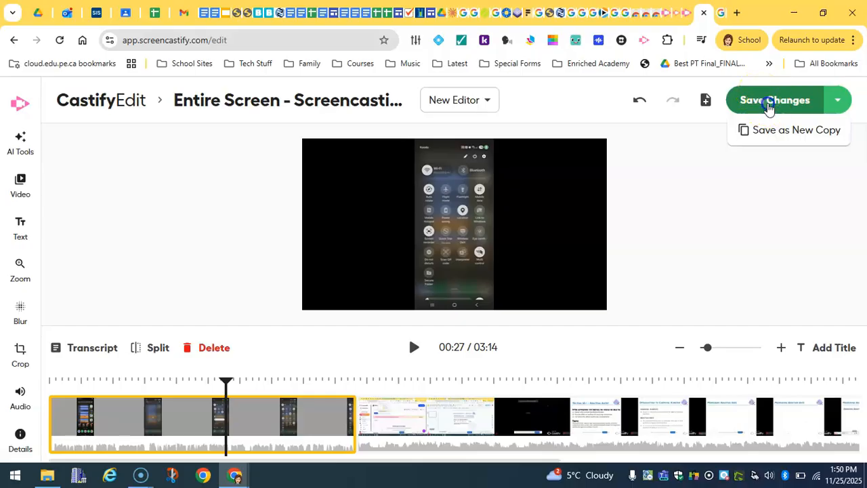
pyautogui.click(769, 107)
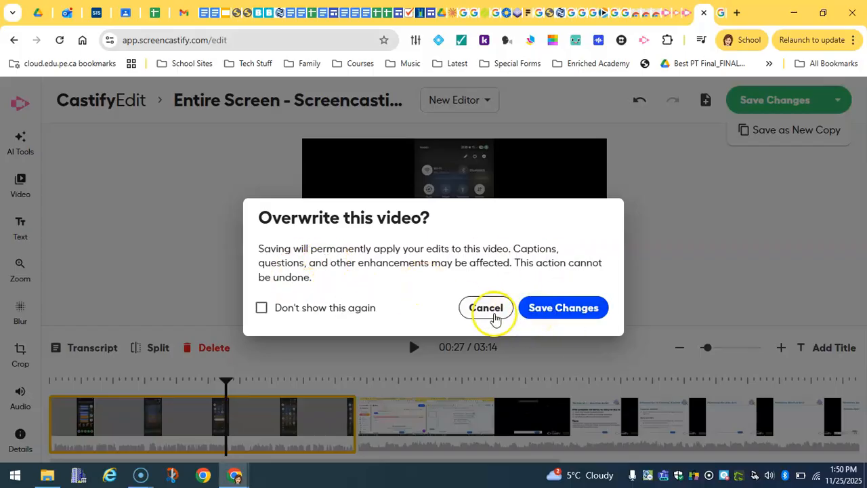
pyautogui.click(567, 311)
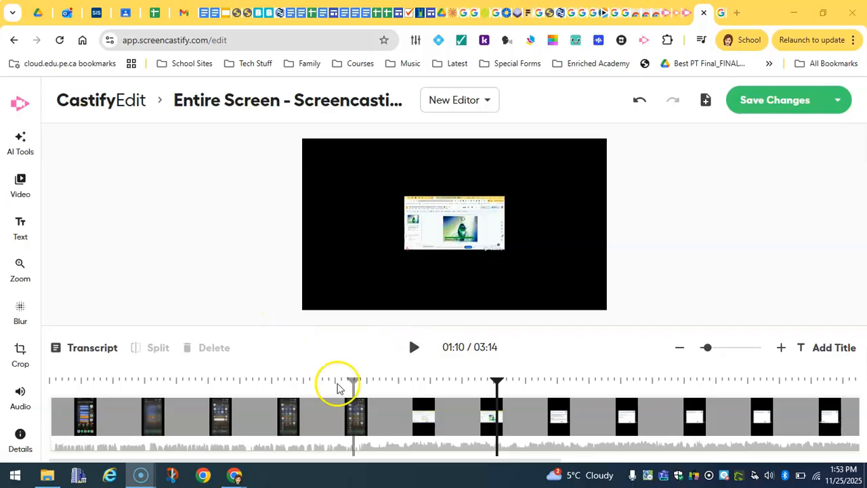
# Split the combined clip at 00:48, where the phone recording ends and the lesson recording begins.
pyautogui.click(333, 427)
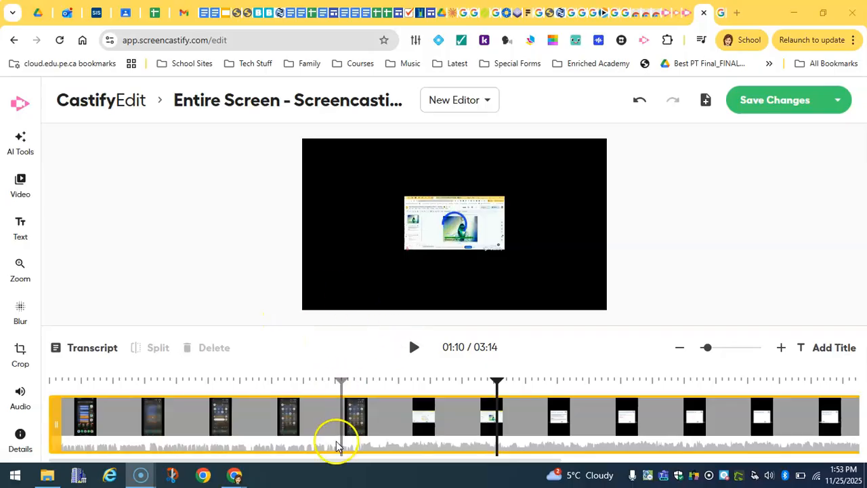
pyautogui.click(296, 433)
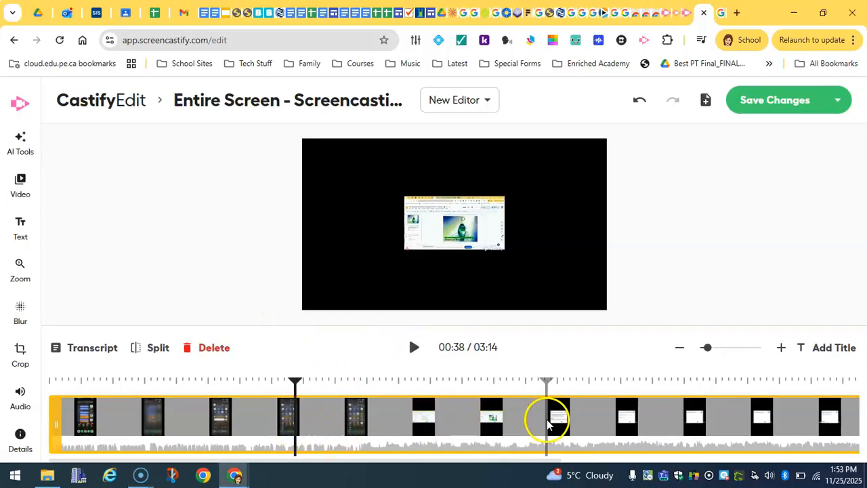
pyautogui.click(227, 451)
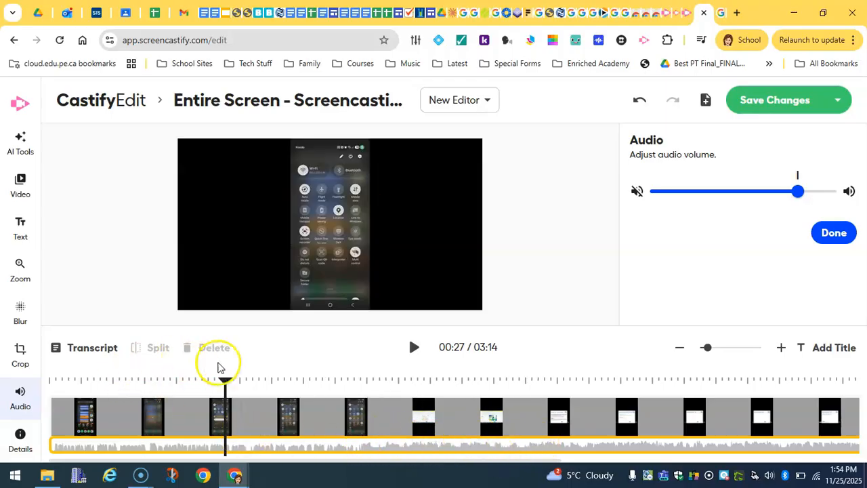
pyautogui.click(339, 409)
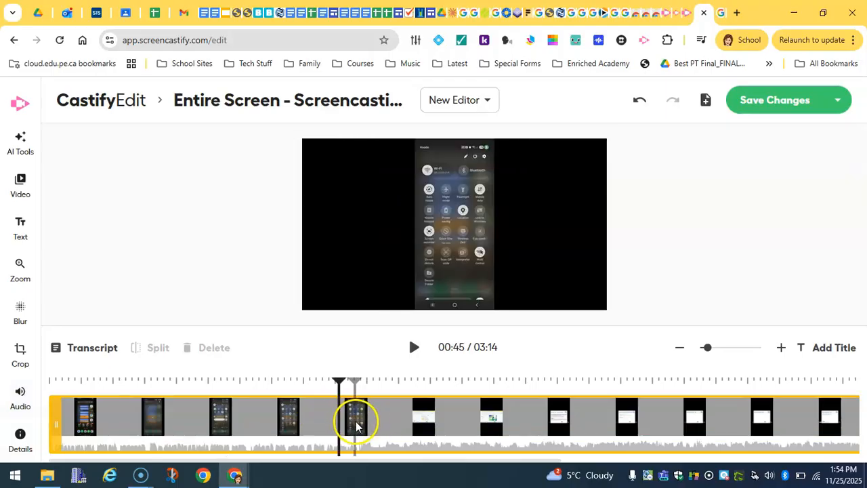
pyautogui.click(357, 424)
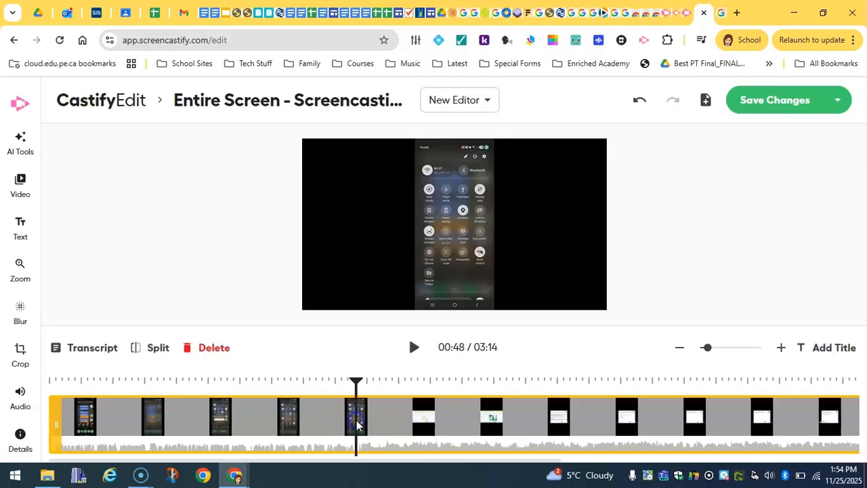
pyautogui.click(153, 349)
# Raise the audio volume of the phone segment slightly above the default mark and apply the adjustment.
pyautogui.click(259, 449)
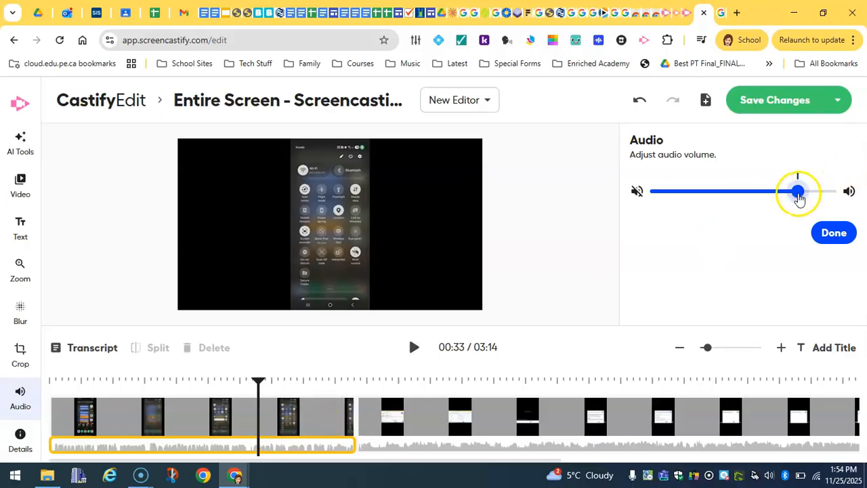
pyautogui.moveTo(798, 193); pyautogui.dragTo(824, 193)
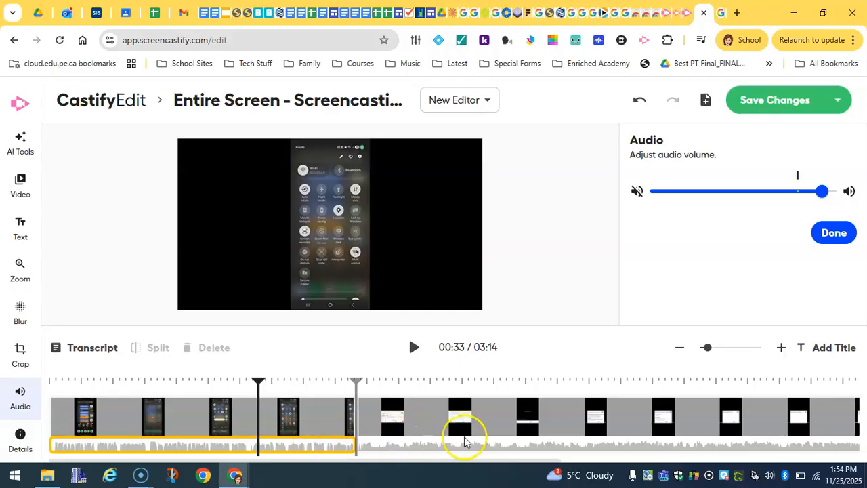
pyautogui.moveTo(820, 189); pyautogui.dragTo(812, 192)
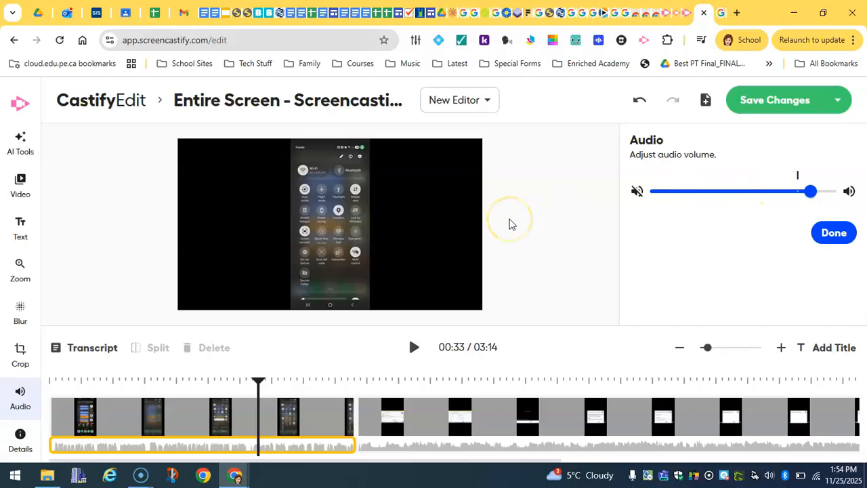
pyautogui.moveTo(811, 192); pyautogui.dragTo(805, 195)
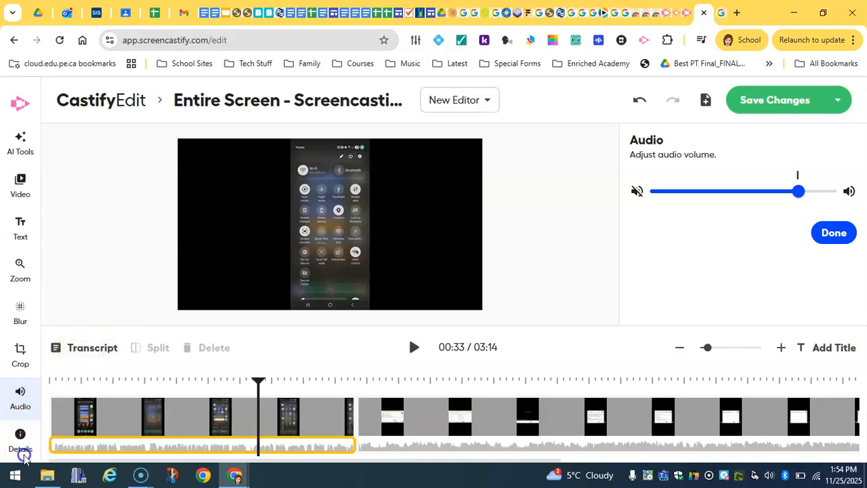
pyautogui.moveTo(799, 191); pyautogui.dragTo(805, 191)
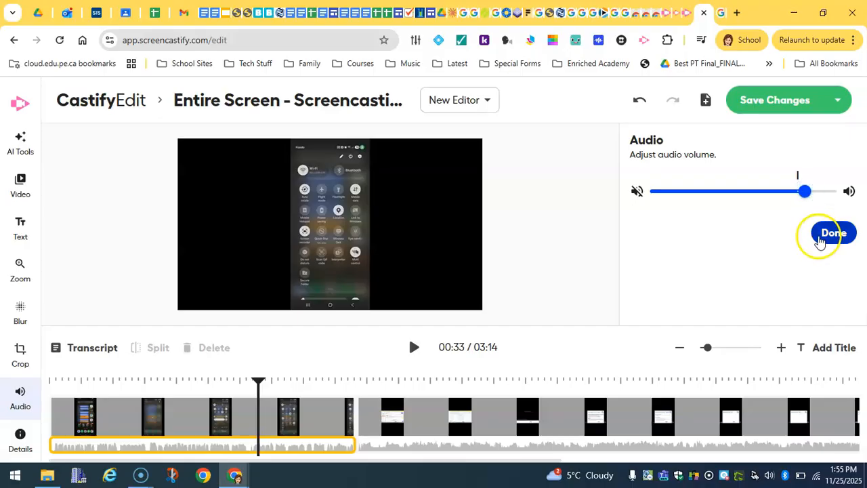
pyautogui.click(825, 237)
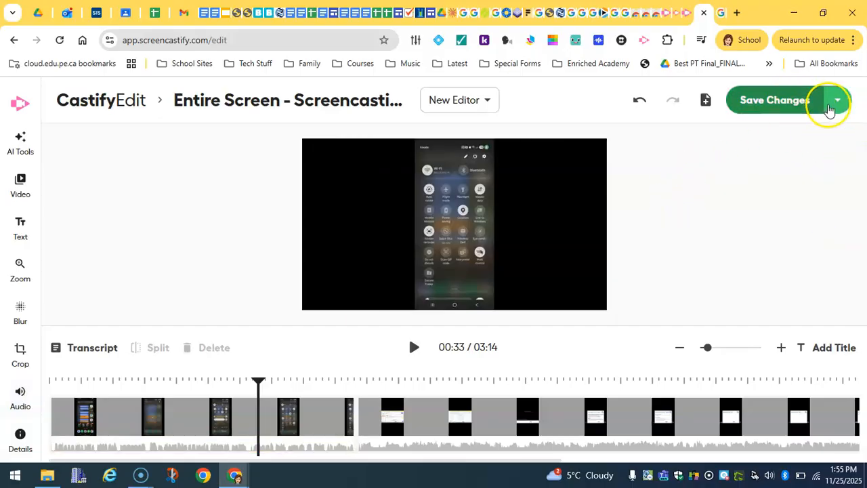
# Save the split and volume edits by overwriting the existing video again.
pyautogui.click(837, 106)
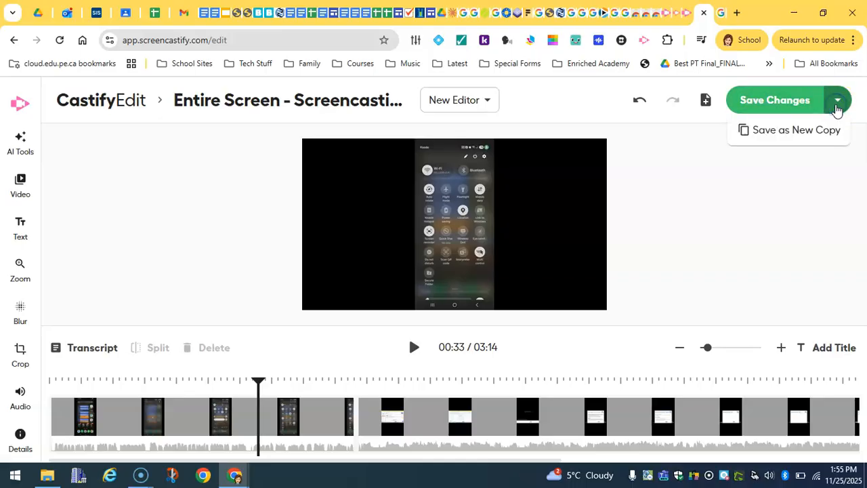
pyautogui.click(775, 101)
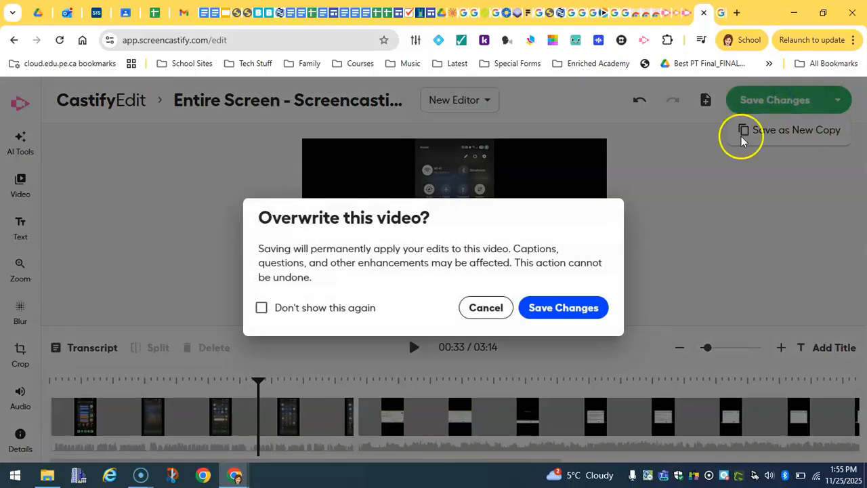
pyautogui.click(557, 312)
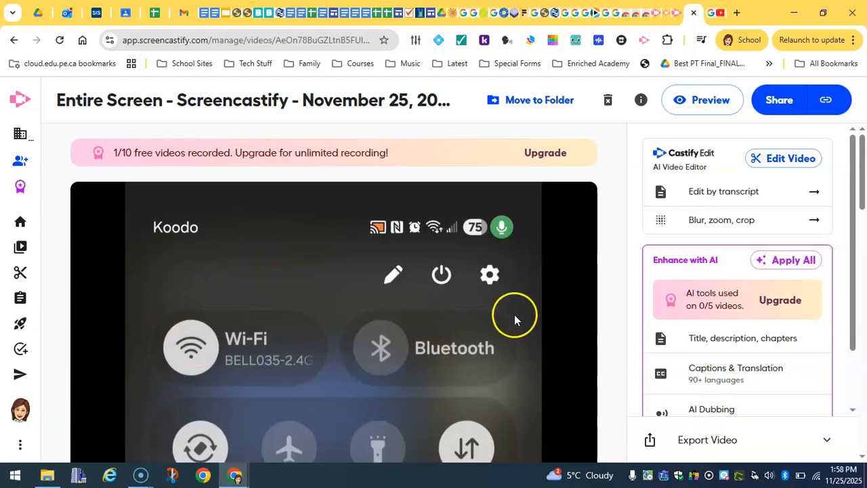
# Open the saved video's export options, continuing without the share-link video features.
pyautogui.scroll(-1, 628, 215)
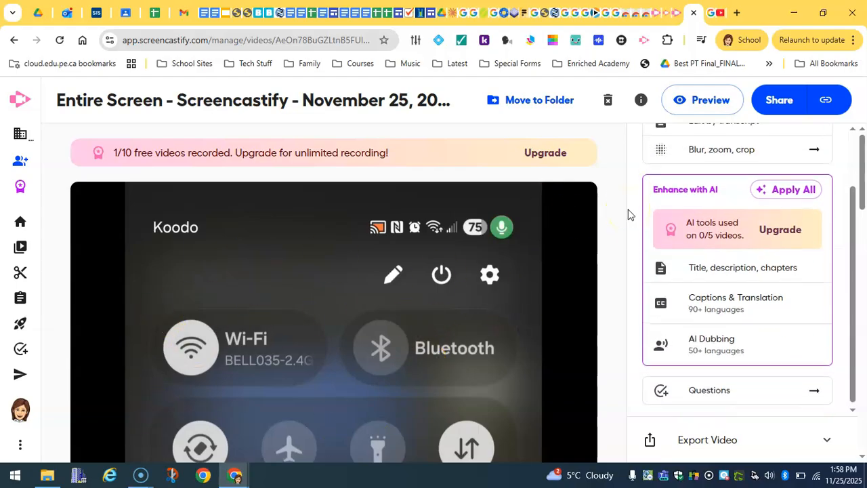
pyautogui.click(306, 275)
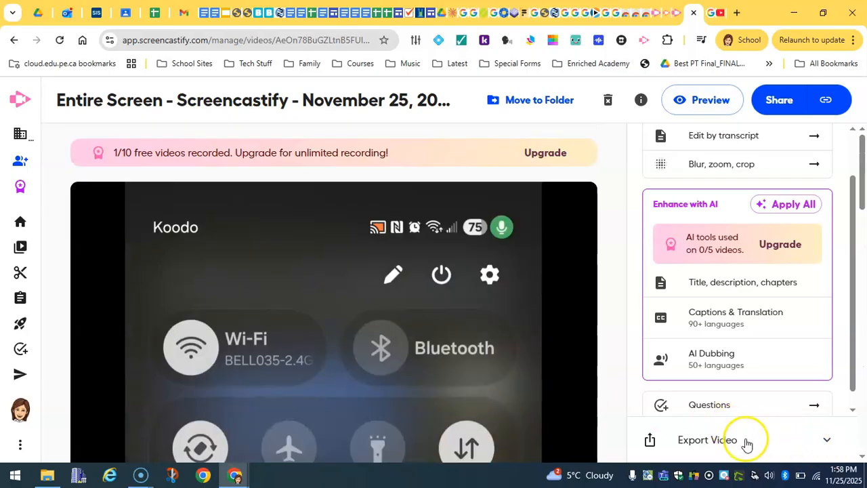
pyautogui.click(829, 441)
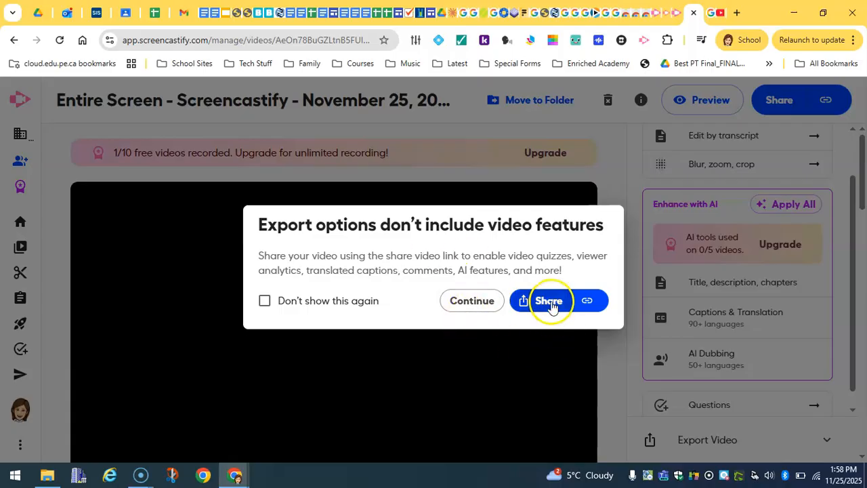
pyautogui.click(472, 305)
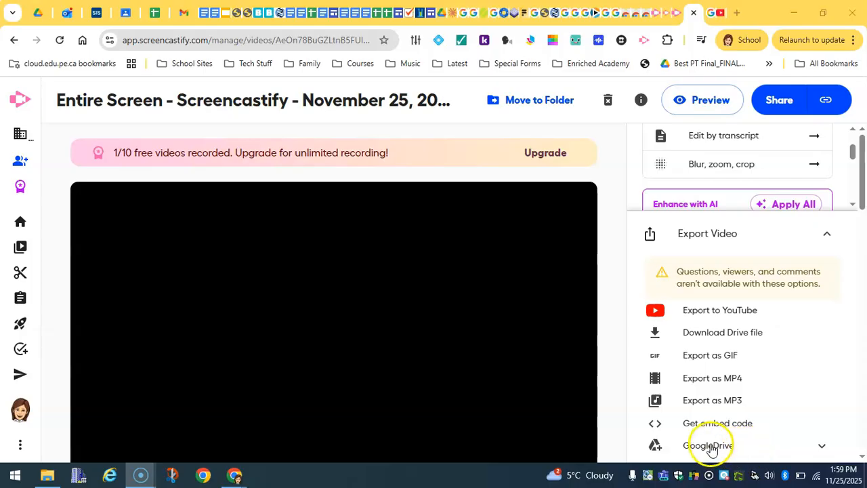
# Set the video's Google Drive sharing to Public at cloud.edu.pe.ca.
pyautogui.click(819, 449)
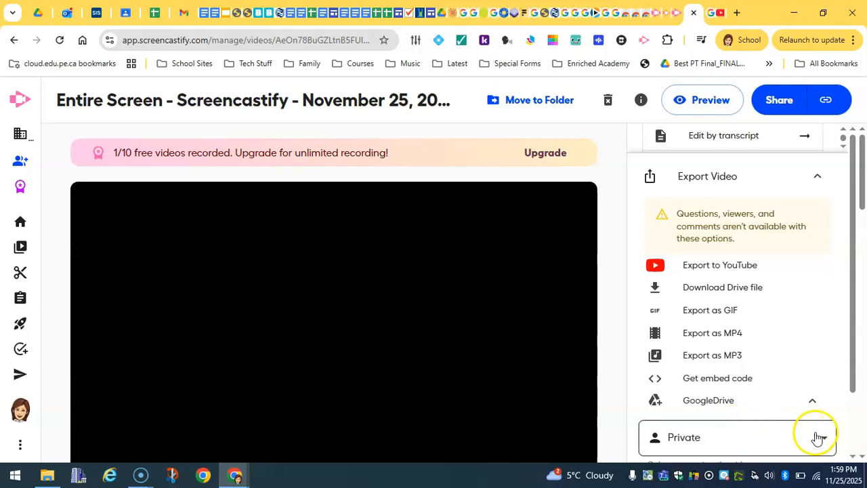
pyautogui.click(818, 437)
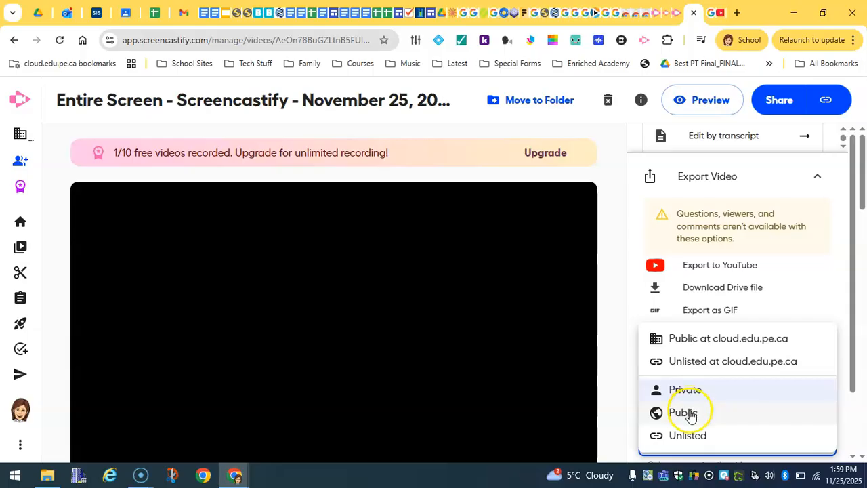
pyautogui.click(749, 342)
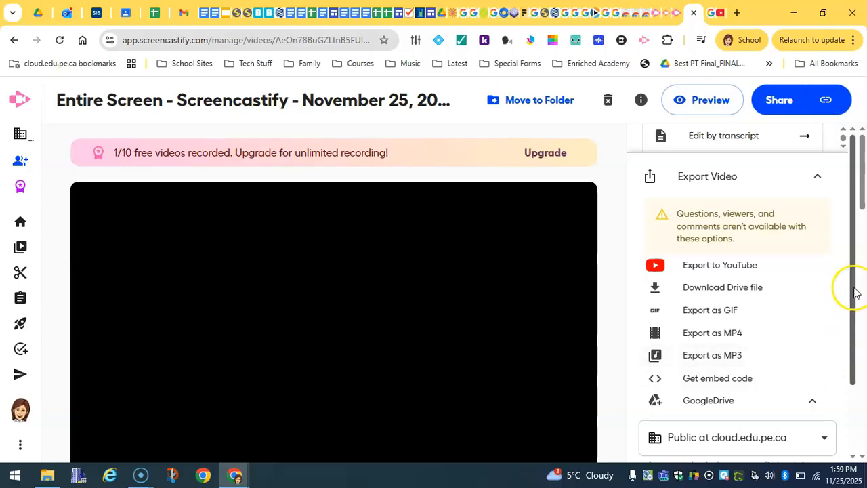
# Copy the video's Drive link and open the exported file in Google Drive.
pyautogui.moveTo(862, 201)
pyautogui.mouseDown()
pyautogui.moveTo(862, 233)
pyautogui.moveTo(862, 197)
pyautogui.mouseUp()
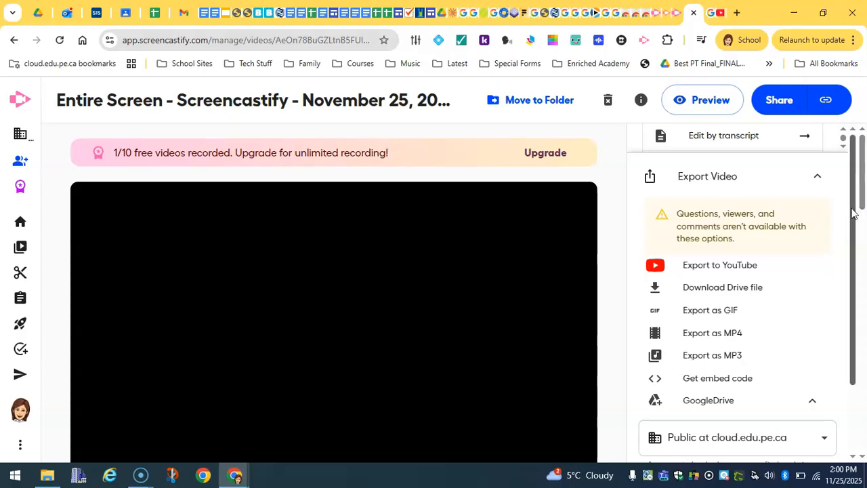
pyautogui.scroll(-3, 851, 236)
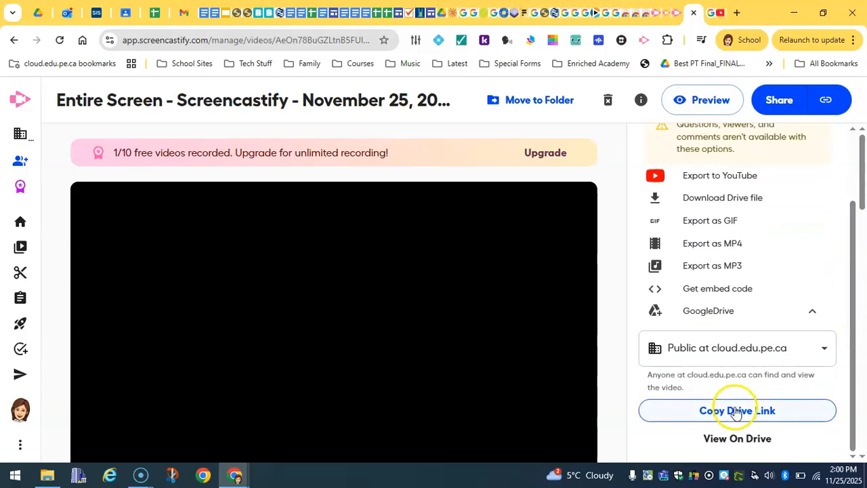
pyautogui.click(756, 408)
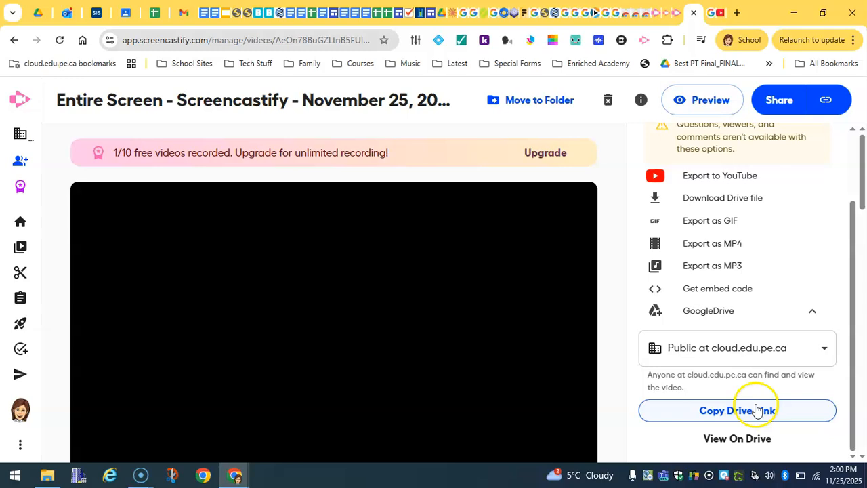
pyautogui.click(756, 445)
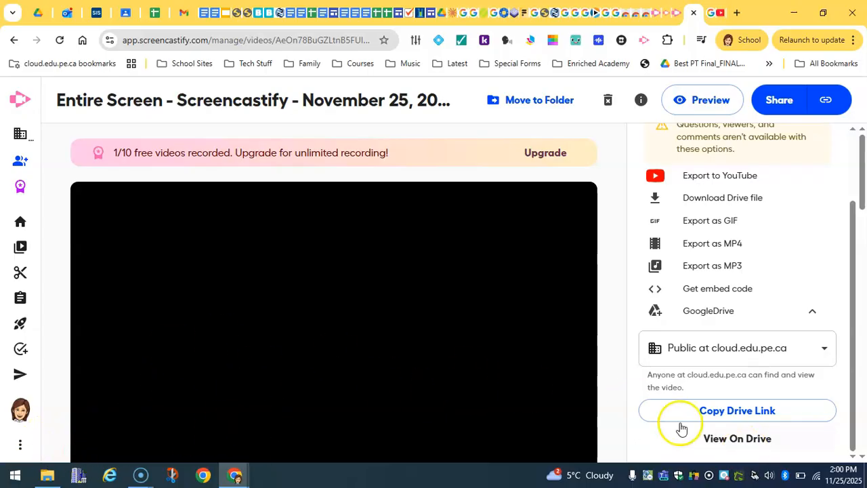
pyautogui.click(711, 439)
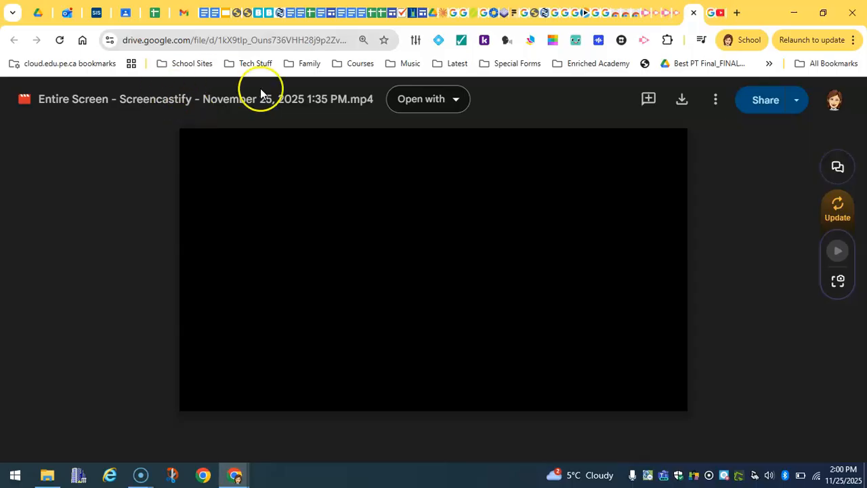
# Play the exported video in Google Drive, skip ahead to the lesson section and switch the player to full screen.
pyautogui.moveTo(416, 147)
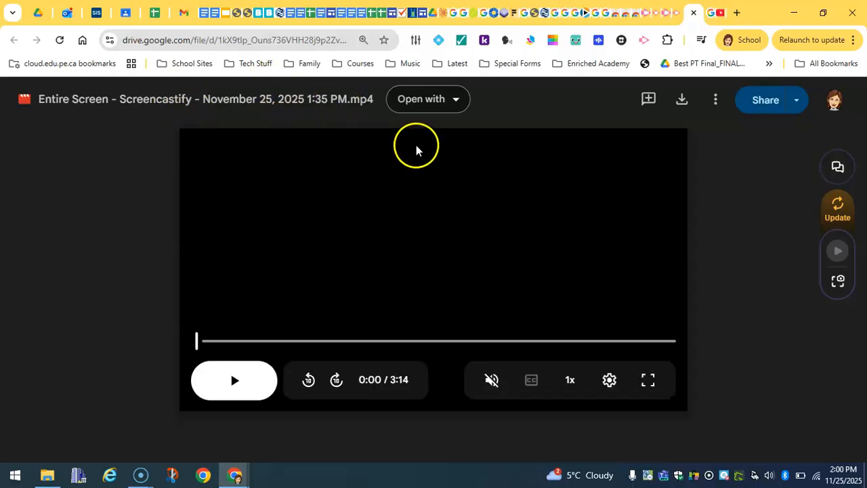
pyautogui.click(237, 391)
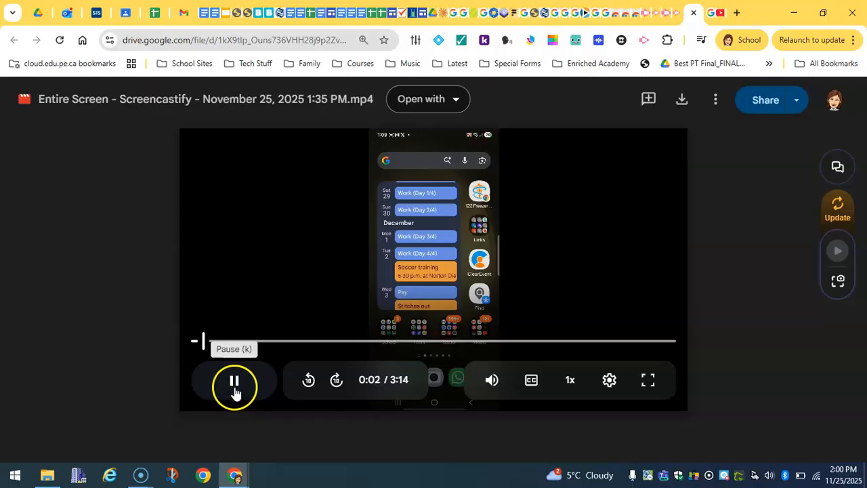
pyautogui.moveTo(209, 342); pyautogui.dragTo(430, 341)
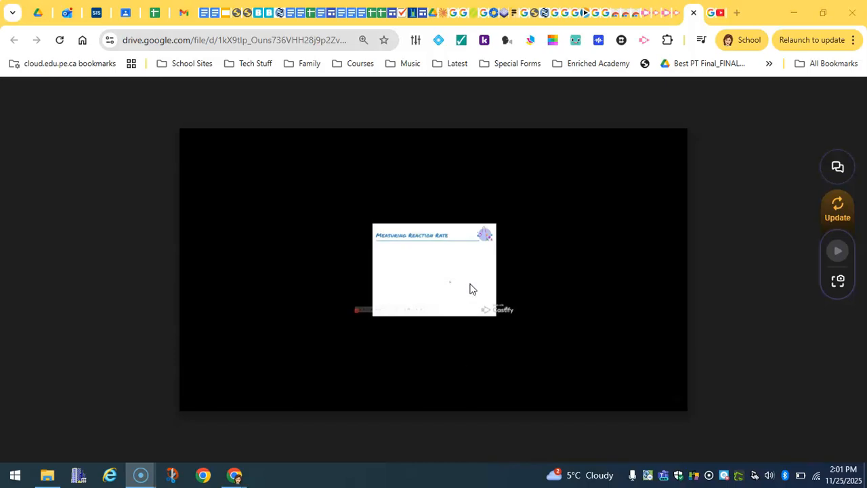
pyautogui.moveTo(512, 346)
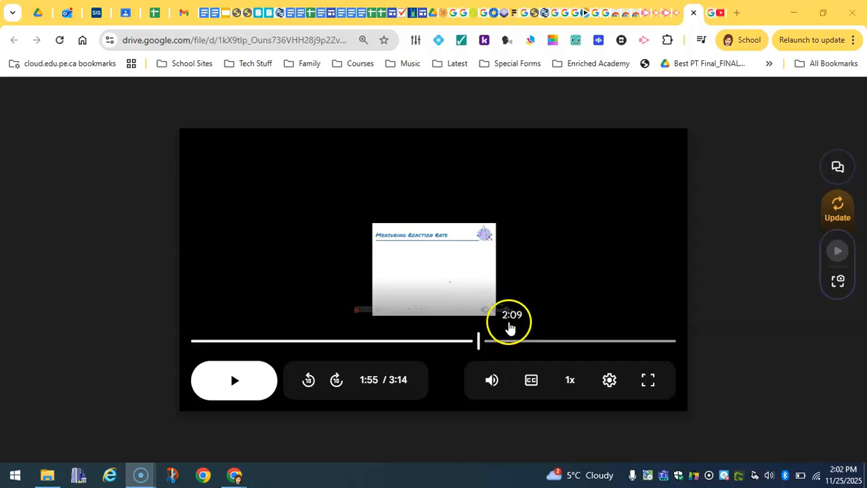
pyautogui.click(662, 376)
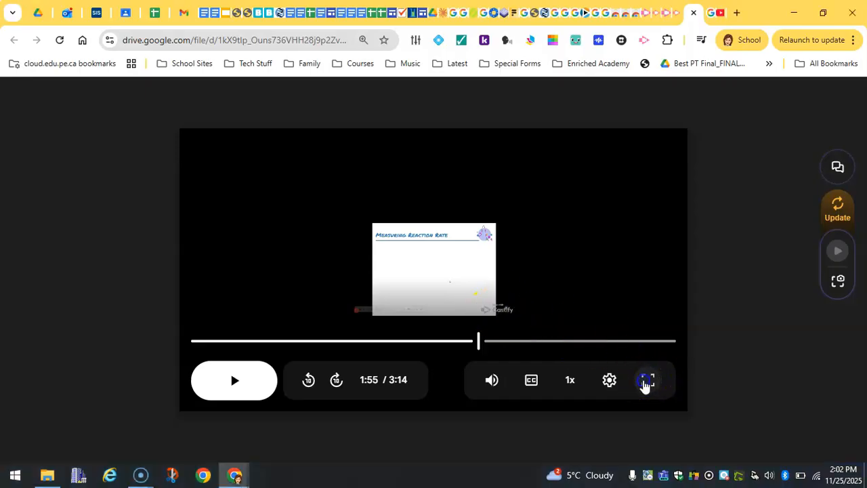